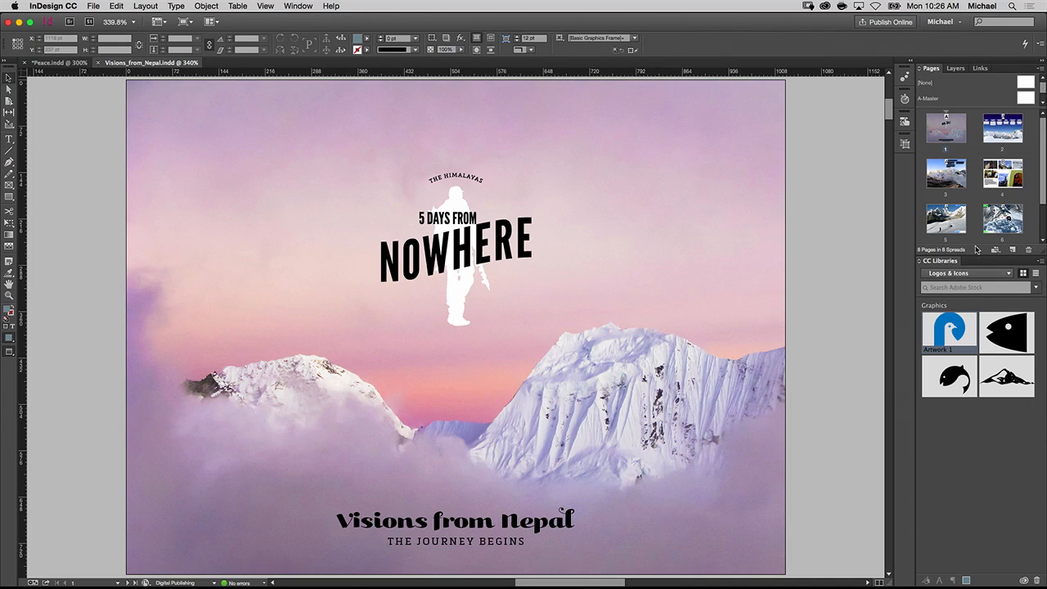
# - Apply the Pull Quote paragraph style from the Visions from Nepal library to the quote text frame on page 8
pyautogui.moveTo(973, 257); pyautogui.dragTo(973, 304)
pyautogui.doubleClick(998, 274)
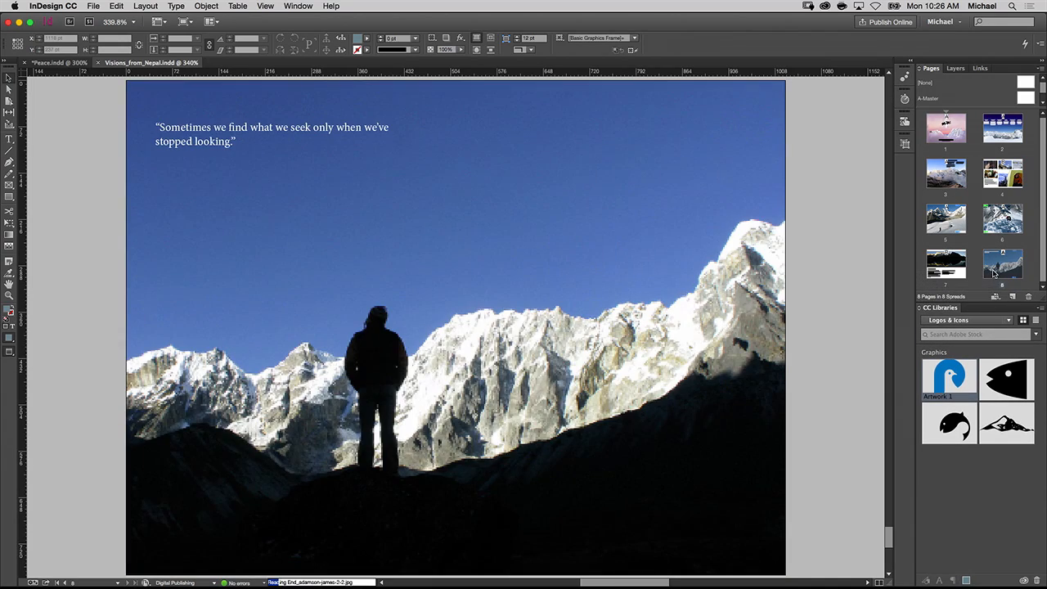
pyautogui.click(953, 320)
pyautogui.click(954, 331)
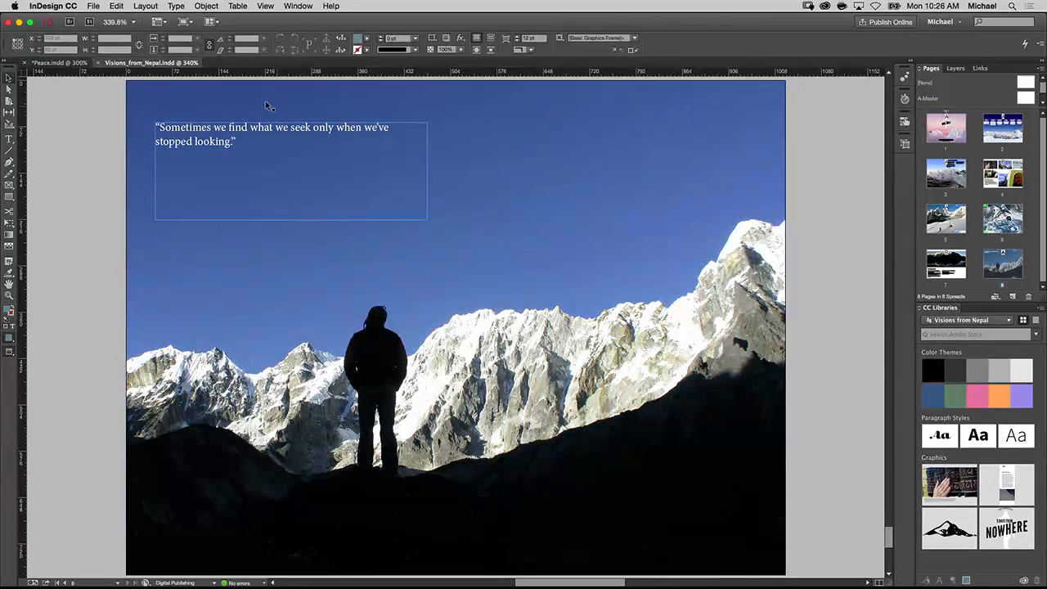
pyautogui.click(262, 129)
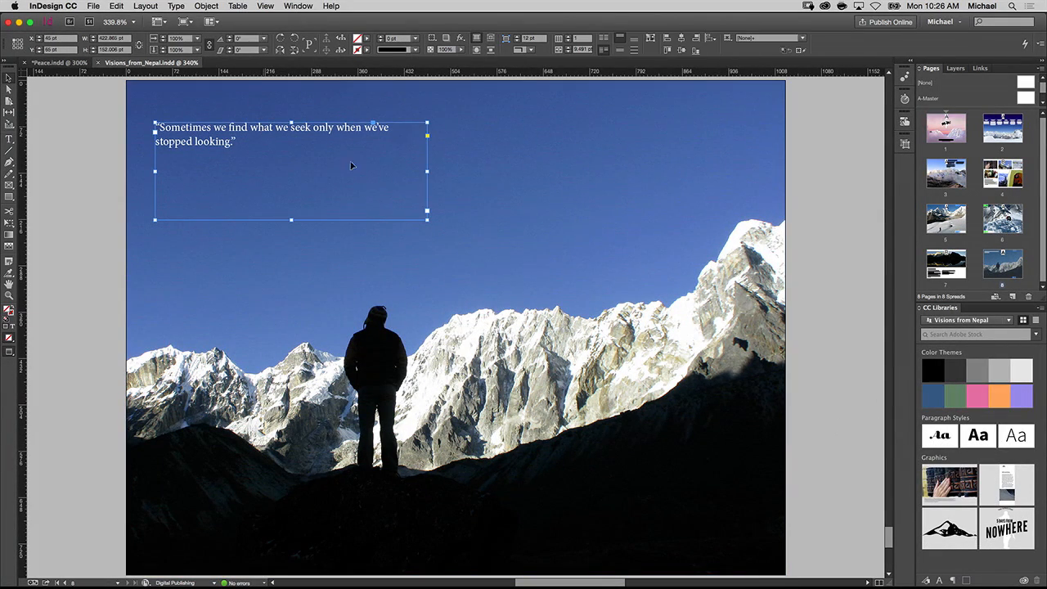
pyautogui.click(922, 439)
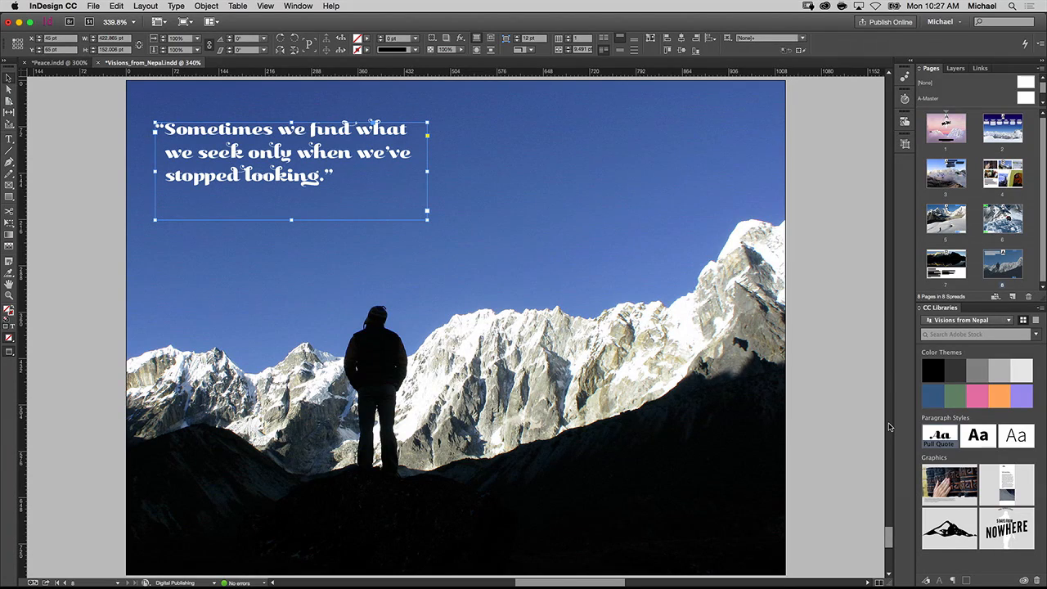
# - Swap the d in "stopped" and the g in "looking" for alternate glyphs in the quote text
pyautogui.press('super+equal')
pyautogui.press('super+equal')
pyautogui.press('super+equal')
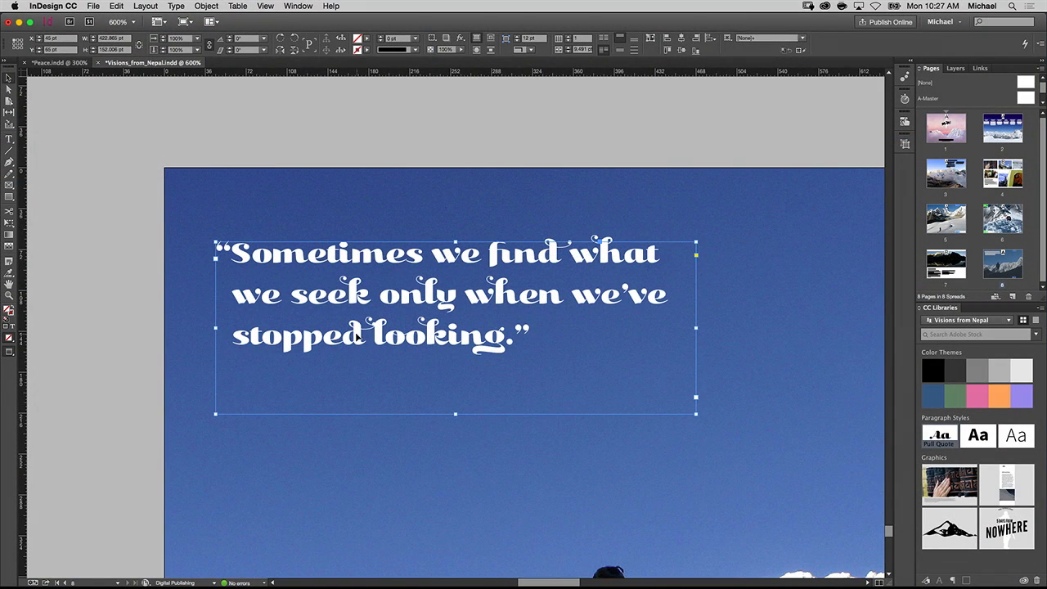
pyautogui.doubleClick(356, 335)
pyautogui.moveTo(364, 336); pyautogui.dragTo(343, 336)
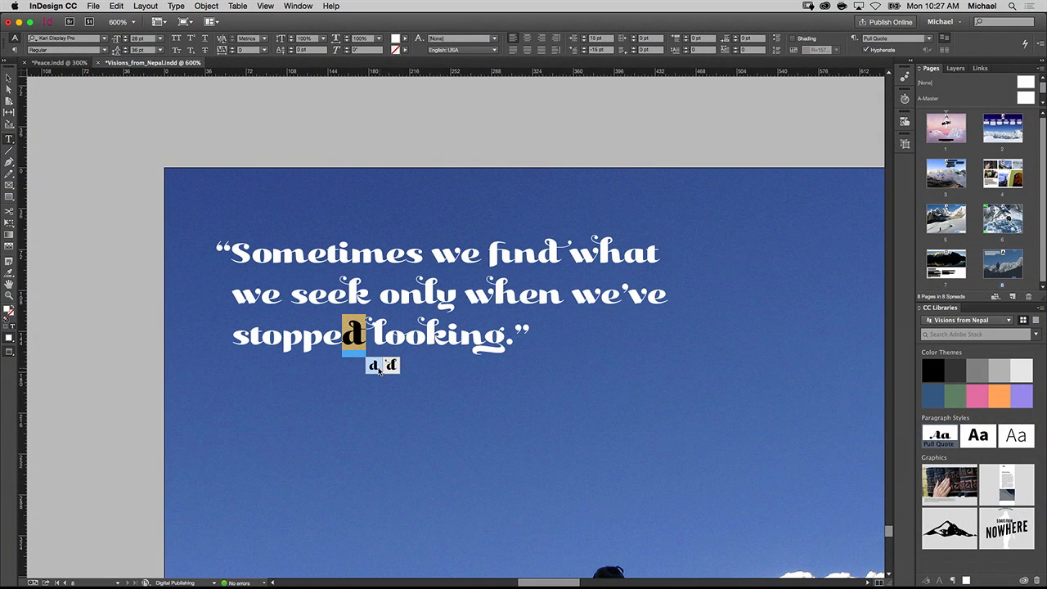
pyautogui.click(379, 368)
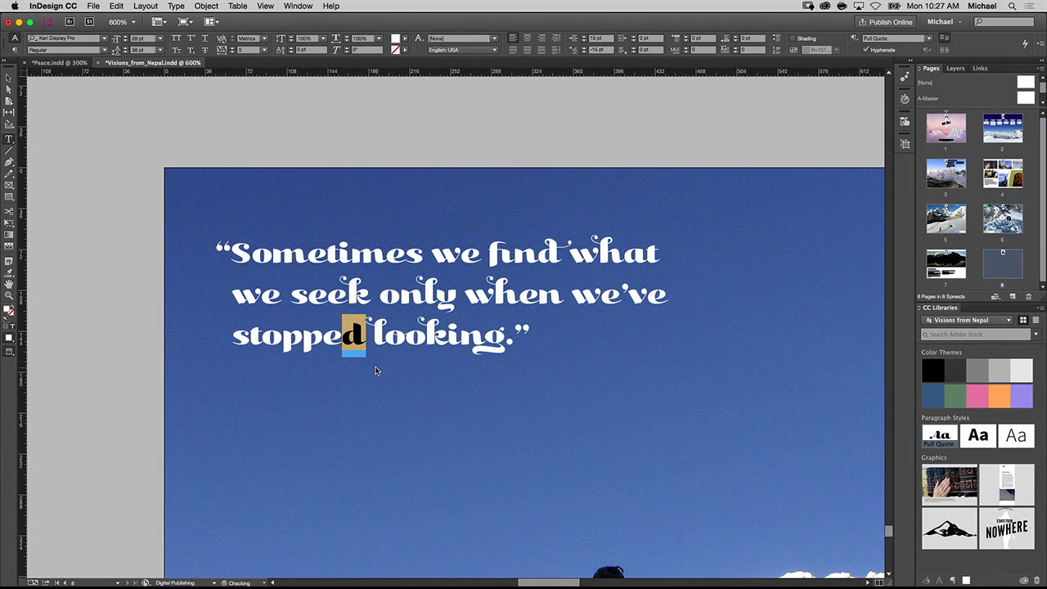
pyautogui.moveTo(505, 338); pyautogui.dragTo(484, 338)
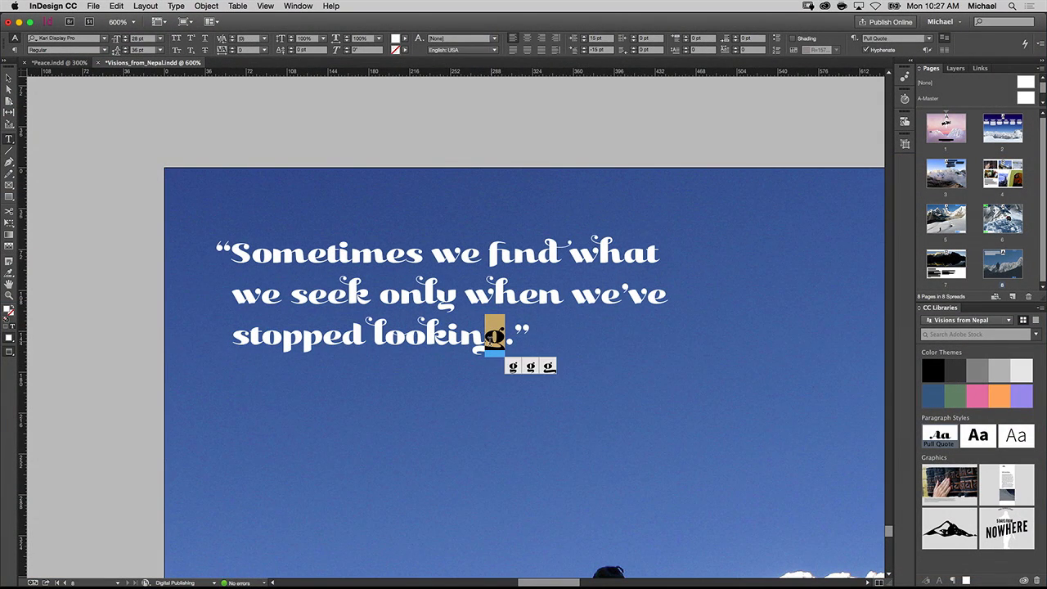
pyautogui.click(531, 367)
# - Choose alternate glyphs for the k in "seek" and the capital S in "Sometimes", and leave text editing
pyautogui.moveTo(372, 296); pyautogui.dragTo(357, 299)
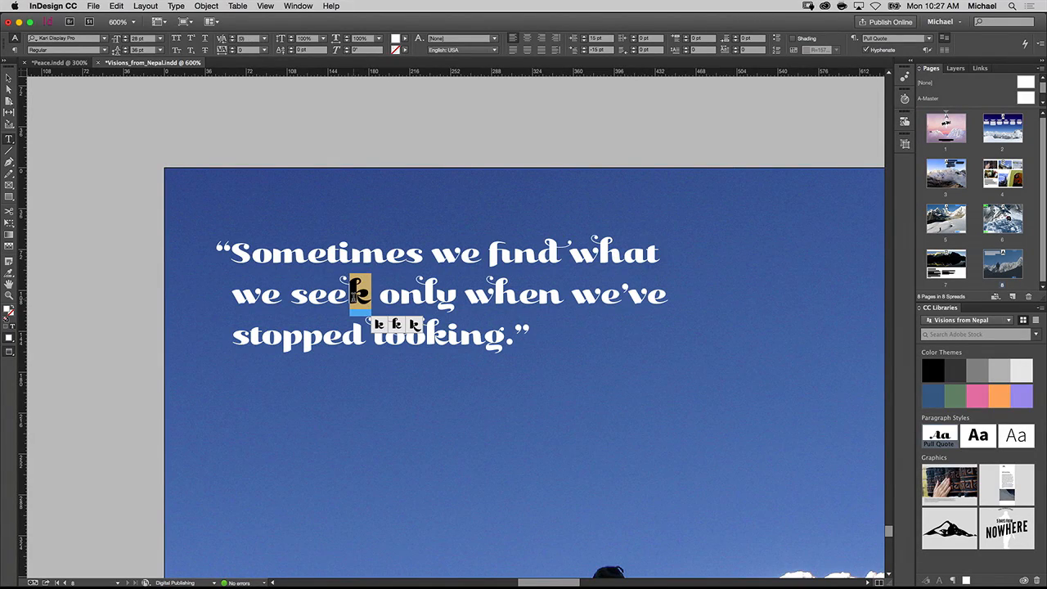
pyautogui.click(396, 325)
pyautogui.moveTo(249, 253); pyautogui.dragTo(232, 255)
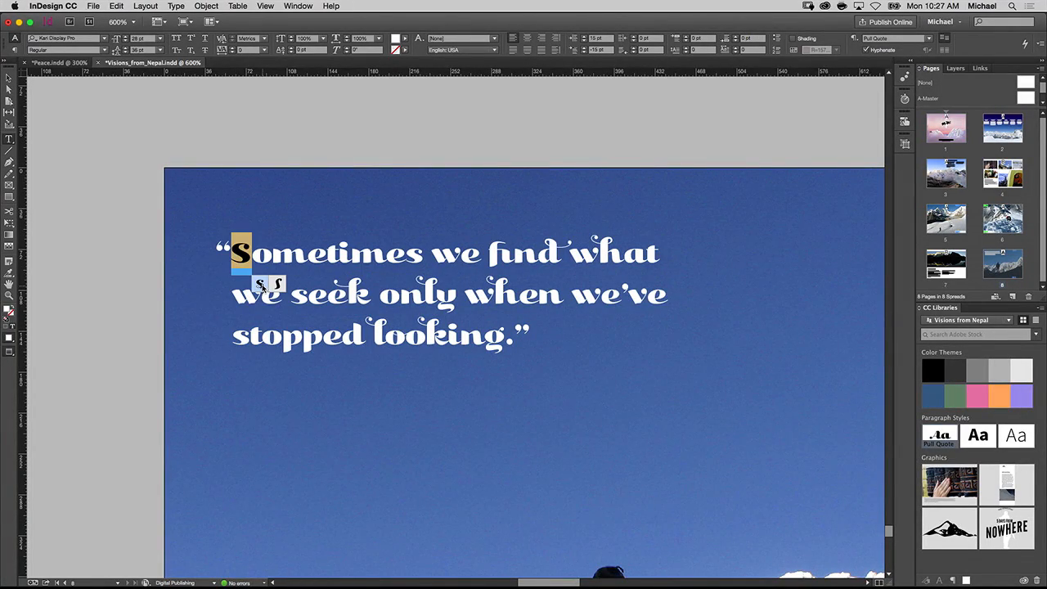
pyautogui.click(260, 283)
pyautogui.click(9, 79)
pyautogui.click(116, 219)
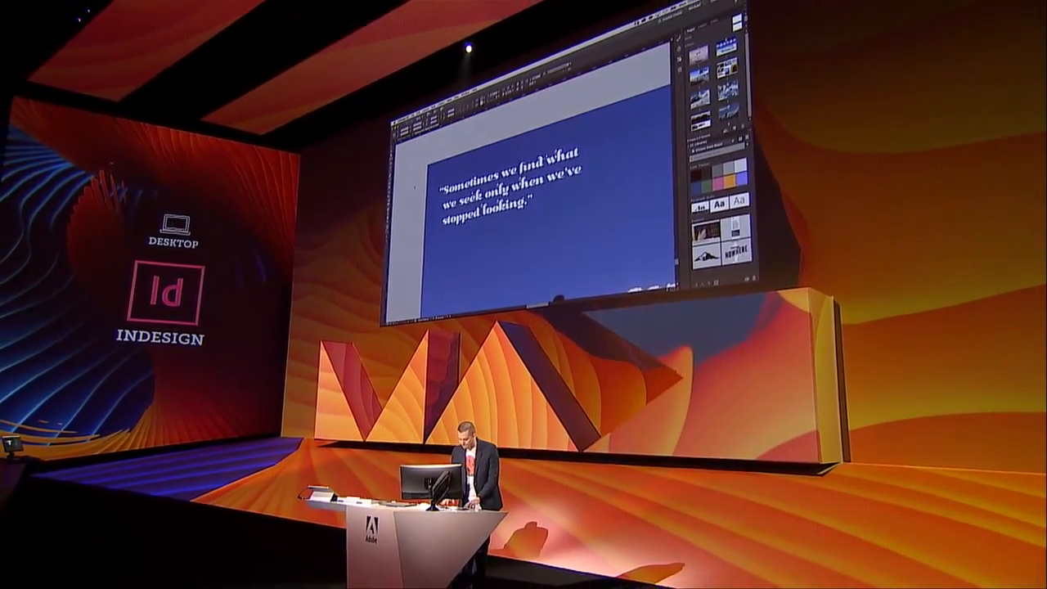
# - Apply the Fly in from Bottom animation preset to the quote text frame
pyautogui.press('super+0')
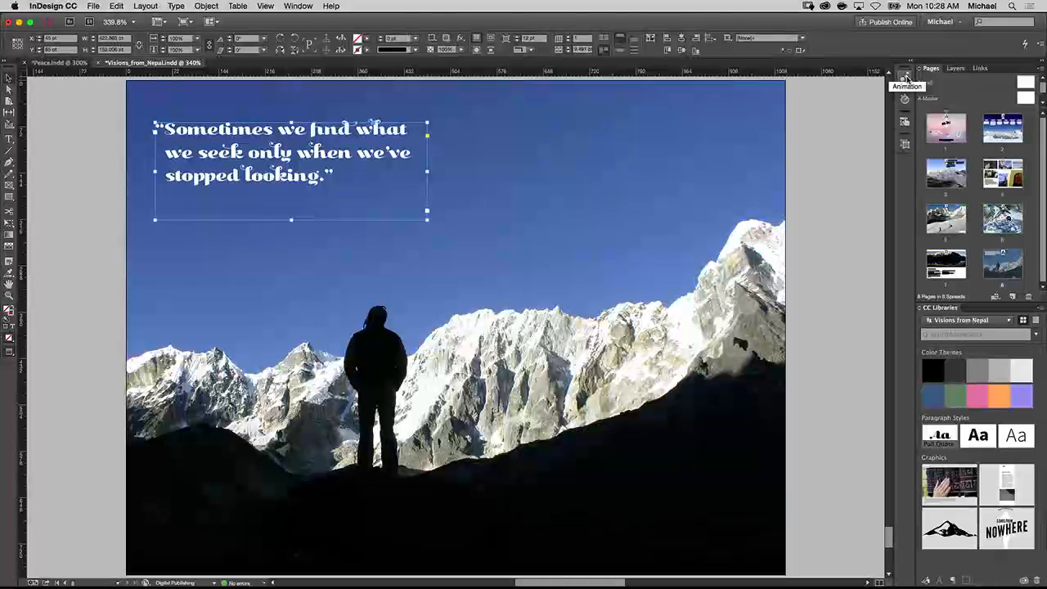
pyautogui.click(905, 76)
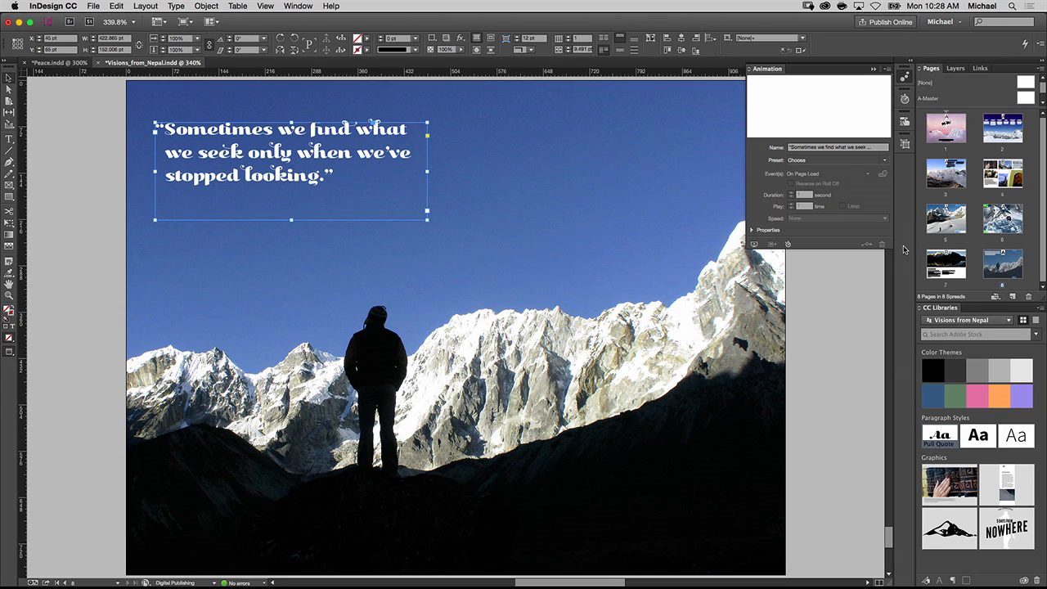
pyautogui.click(884, 160)
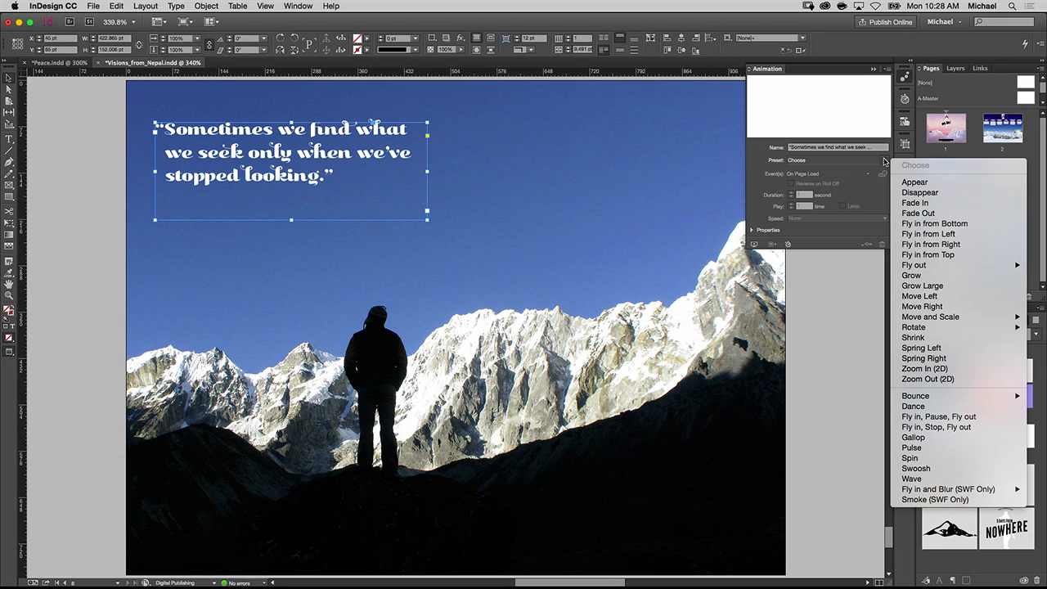
pyautogui.click(946, 224)
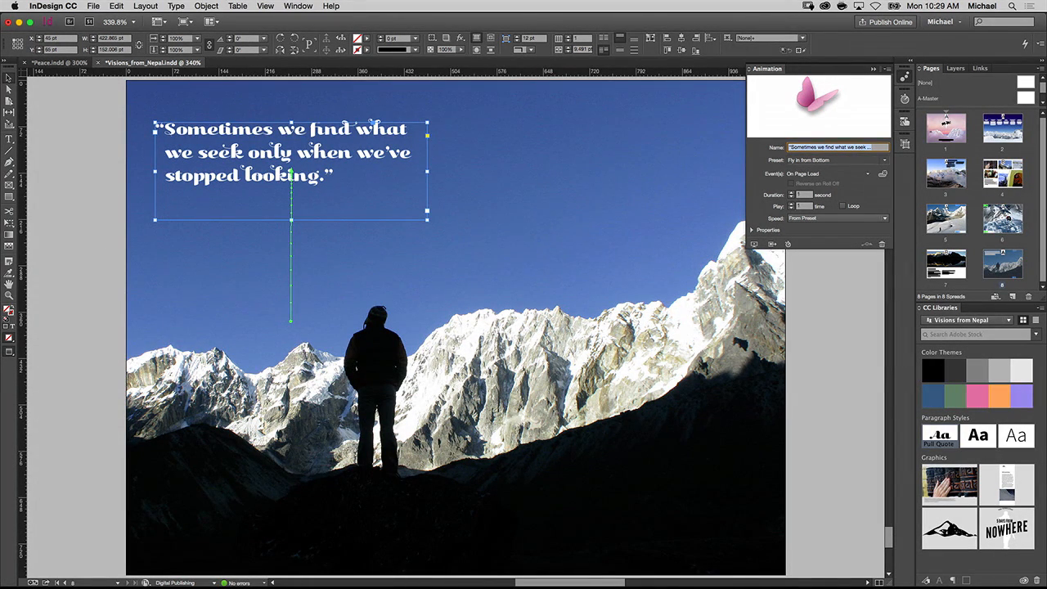
# - Open page 4 and hide the Page 4 layer containing its photos and captions
pyautogui.doubleClick(999, 172)
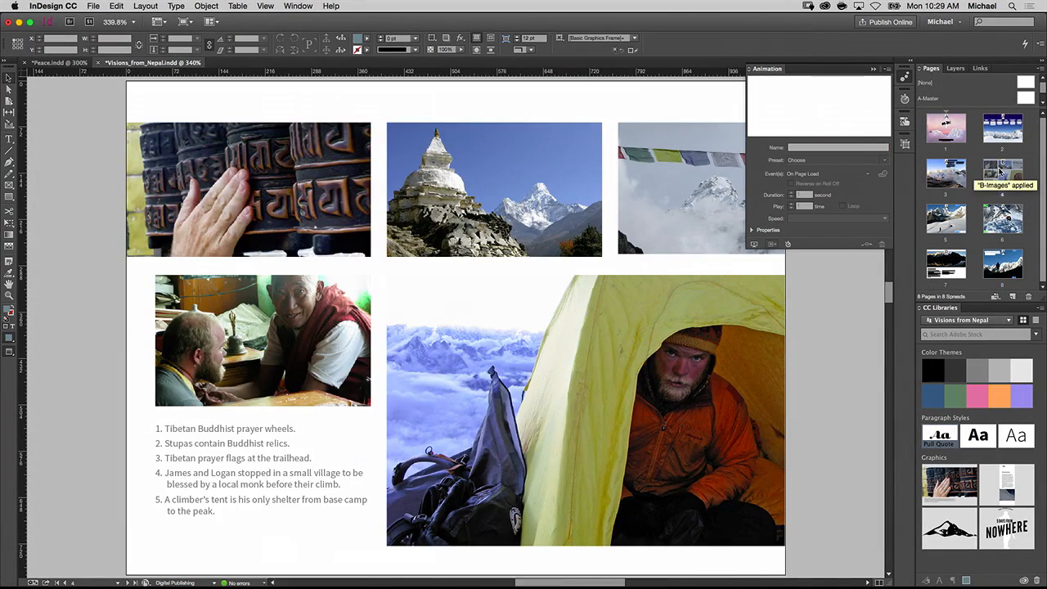
pyautogui.click(954, 69)
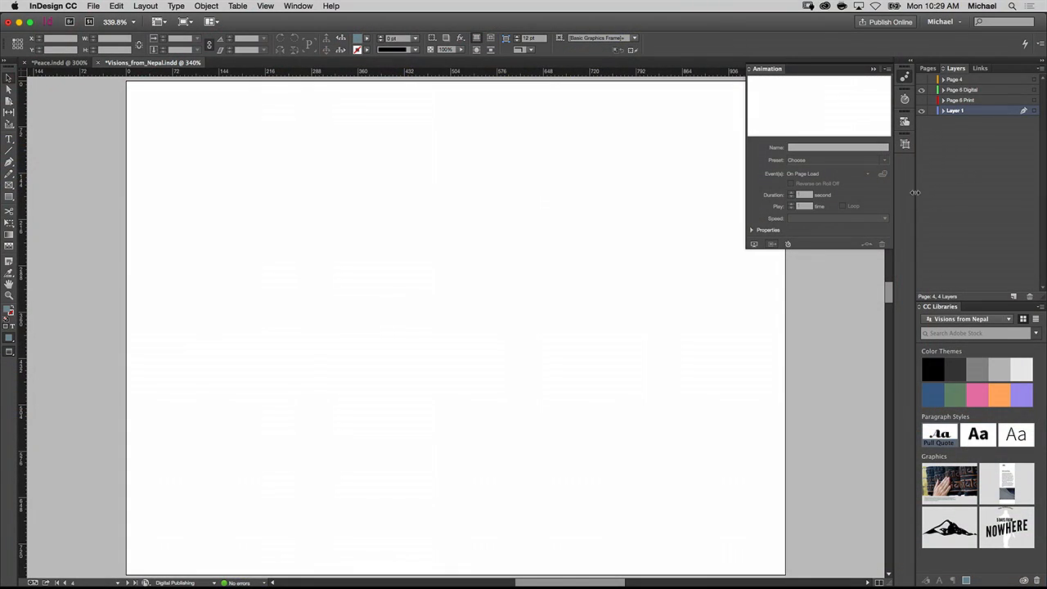
pyautogui.click(905, 76)
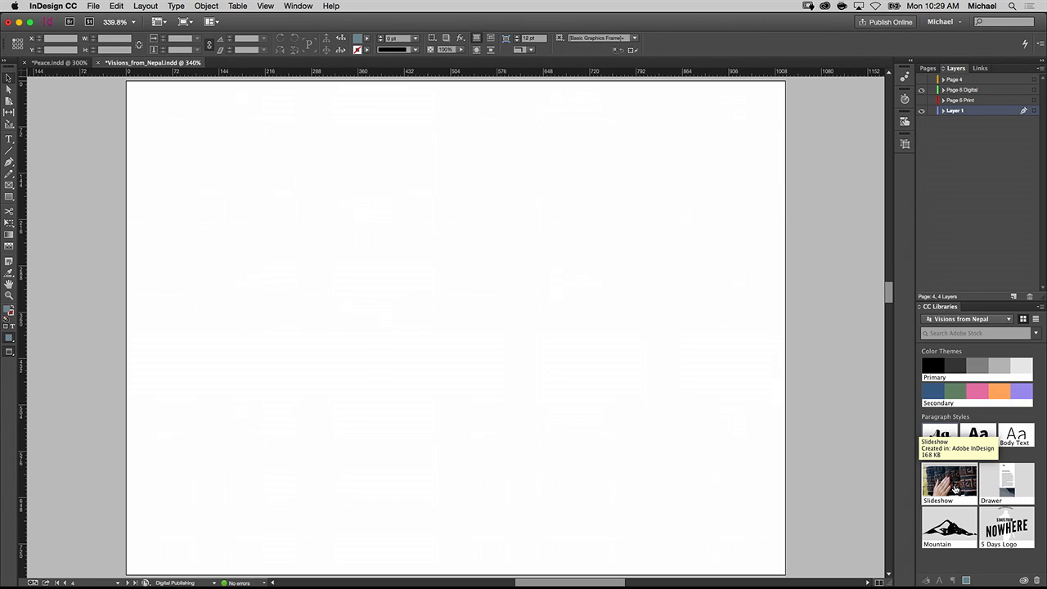
# - Place the Slideshow graphic from the library on page 4, aligned to the left page edge and top margin
pyautogui.moveTo(954, 489); pyautogui.dragTo(747, 477)
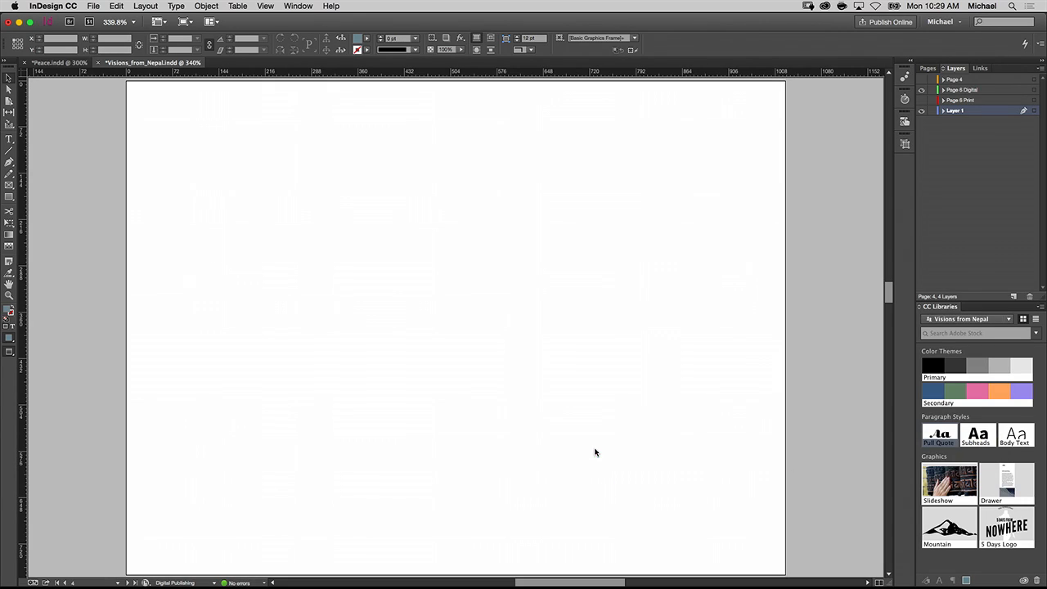
pyautogui.press('w')
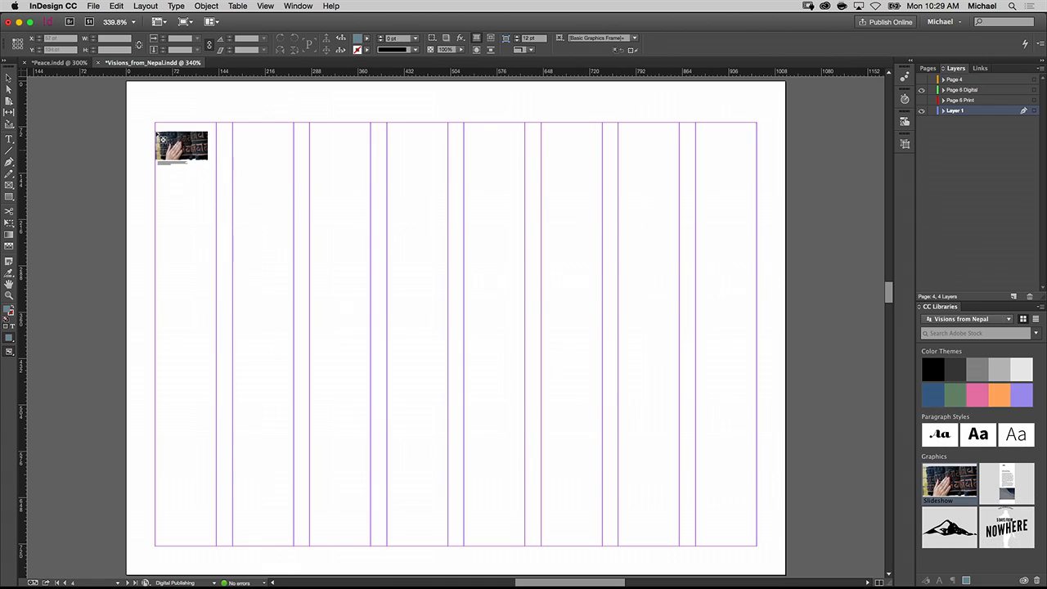
pyautogui.click(127, 124)
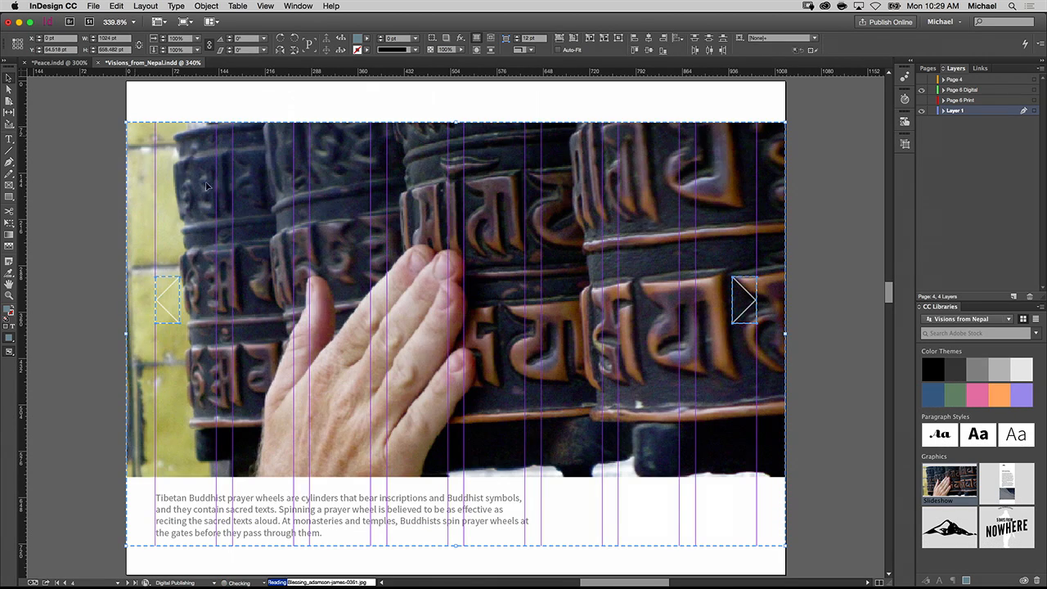
pyautogui.click(204, 101)
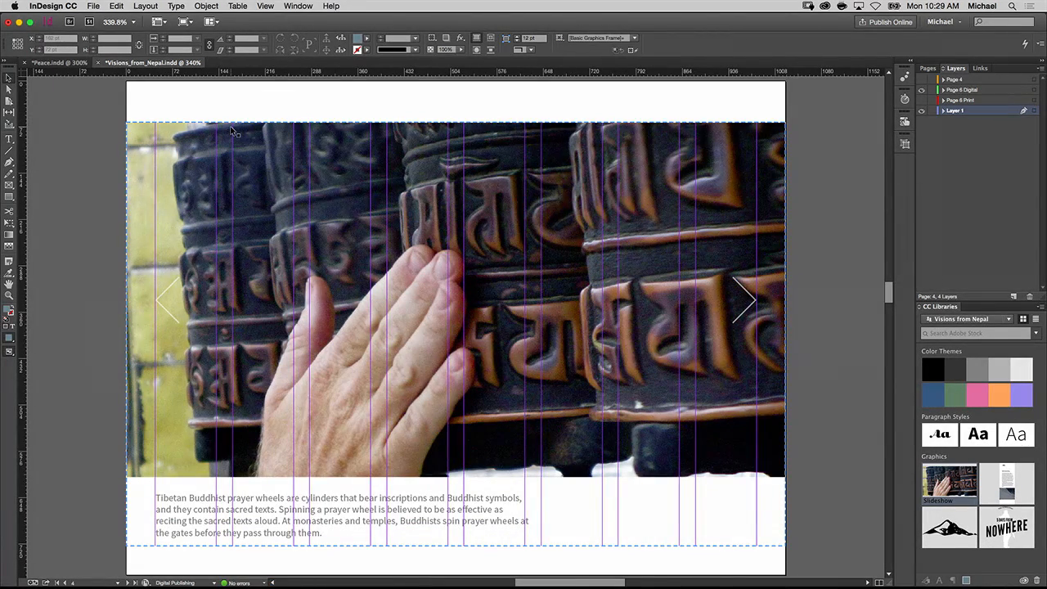
pyautogui.press('w')
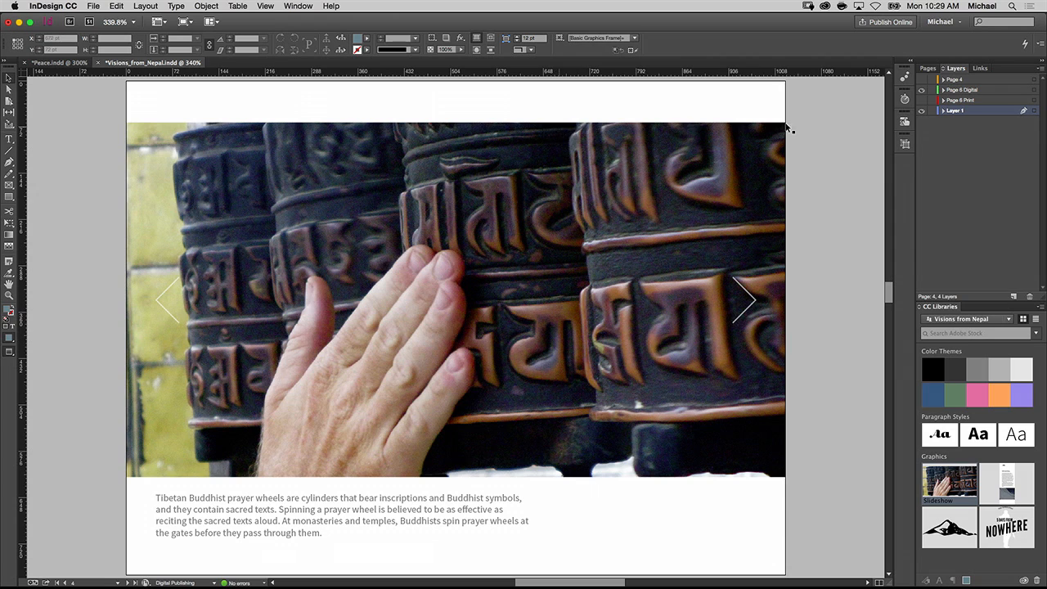
# - Return to page 1 and publish online as a new document titled Fade 3
pyautogui.click(929, 68)
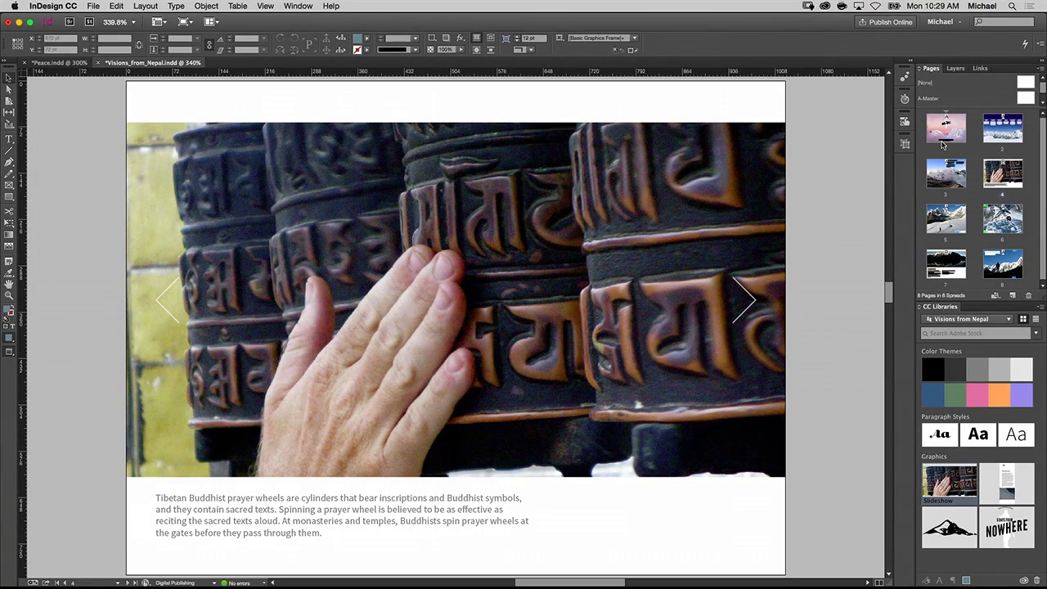
pyautogui.doubleClick(948, 128)
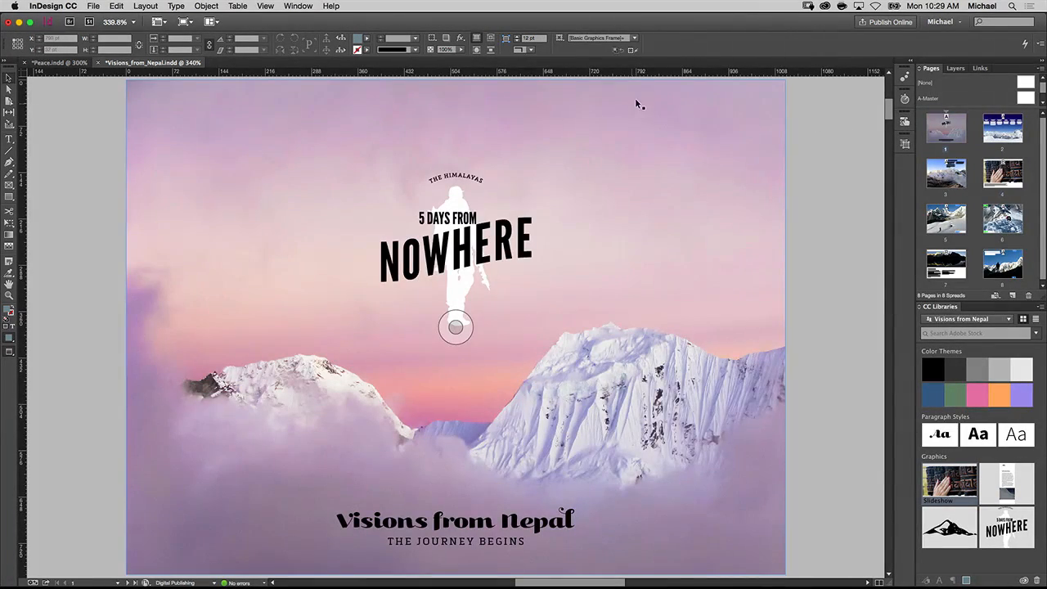
pyautogui.click(887, 23)
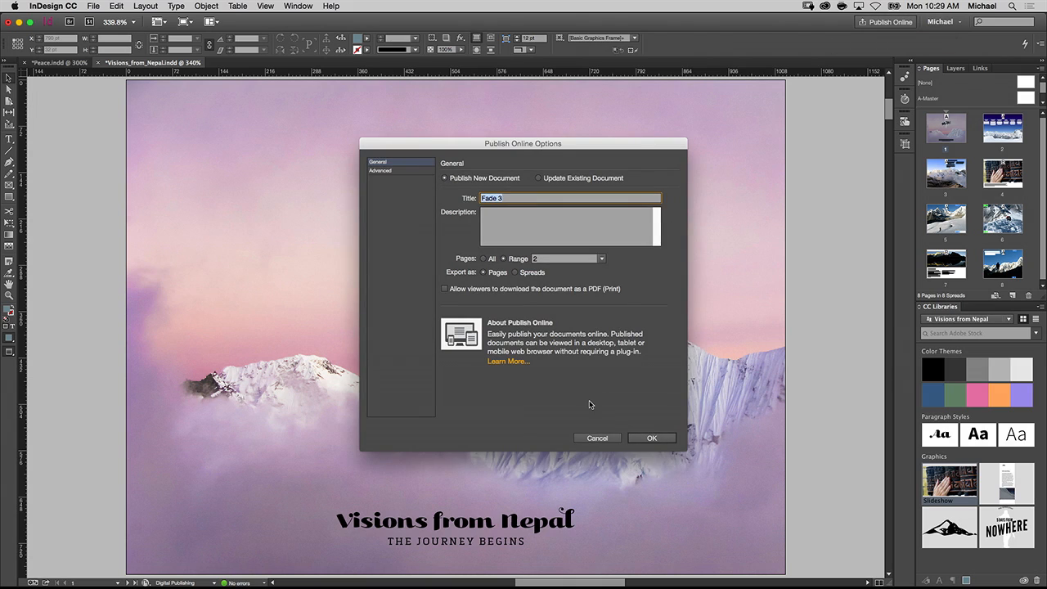
pyautogui.click(654, 440)
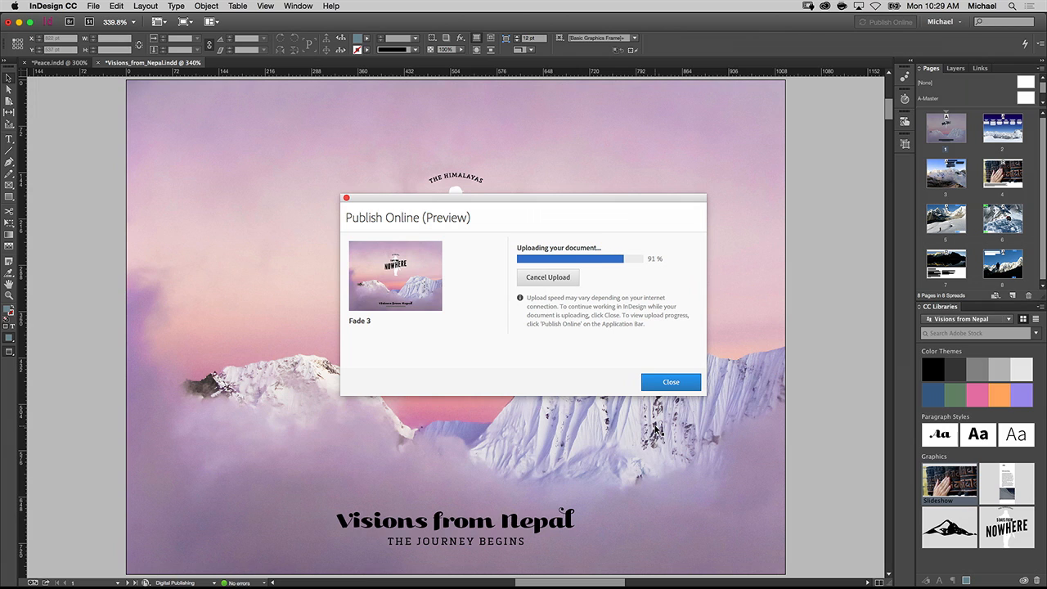
# - Switch to the published document in Safari, hide its thumbnails, and view page 2 in full screen
pyautogui.press('super+Tab')
pyautogui.press('super+Tab')
pyautogui.press('super+Tab')
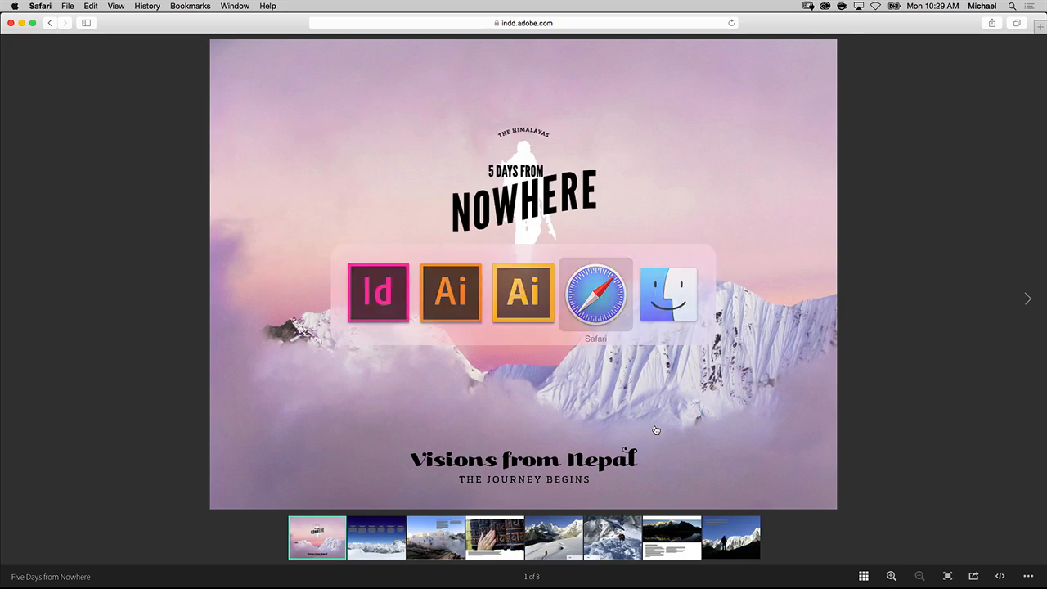
pyautogui.click(863, 576)
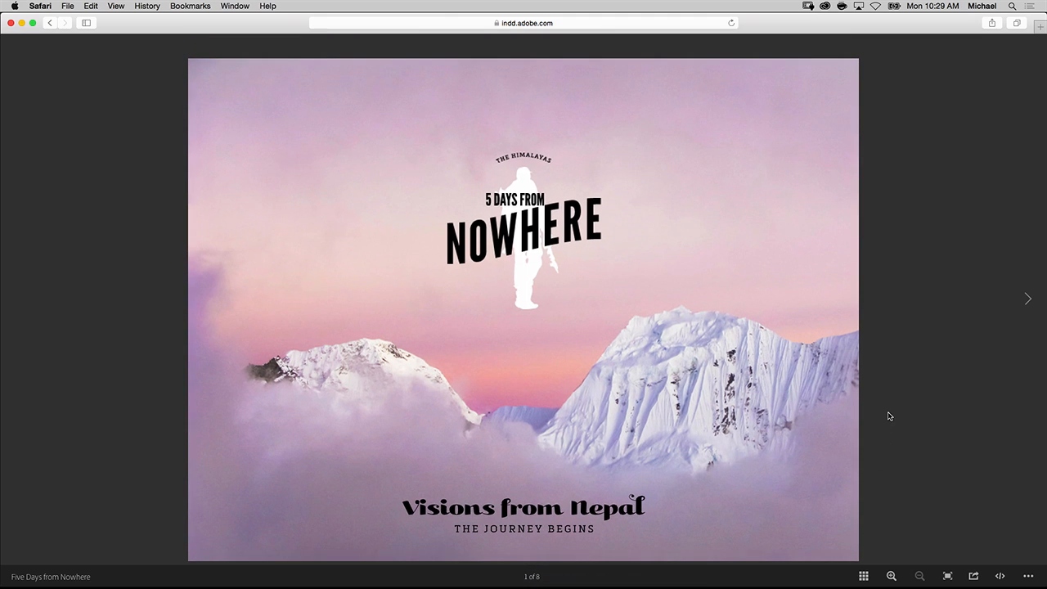
pyautogui.click(1029, 301)
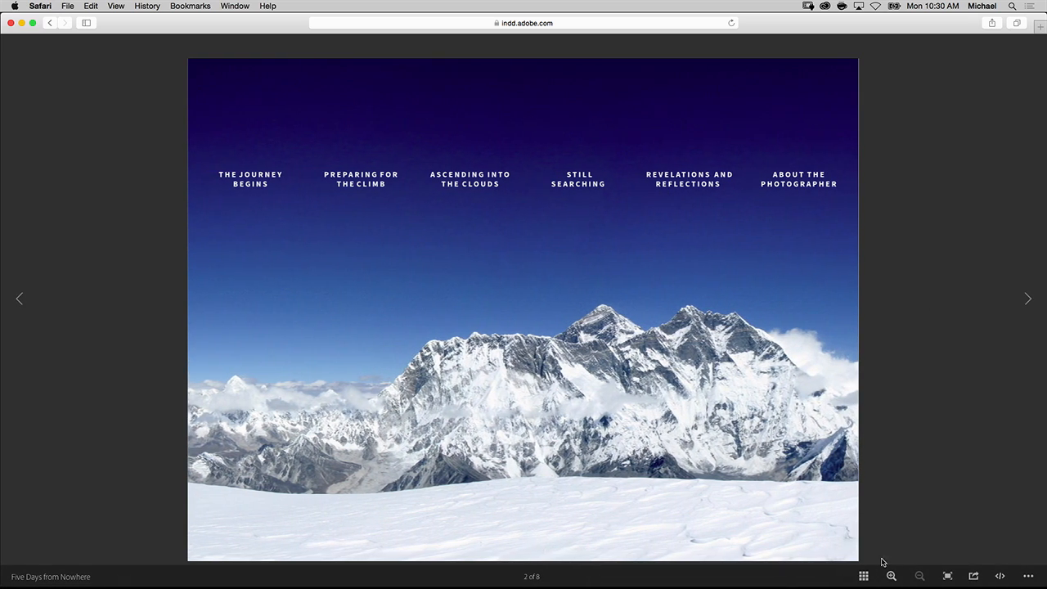
pyautogui.click(947, 577)
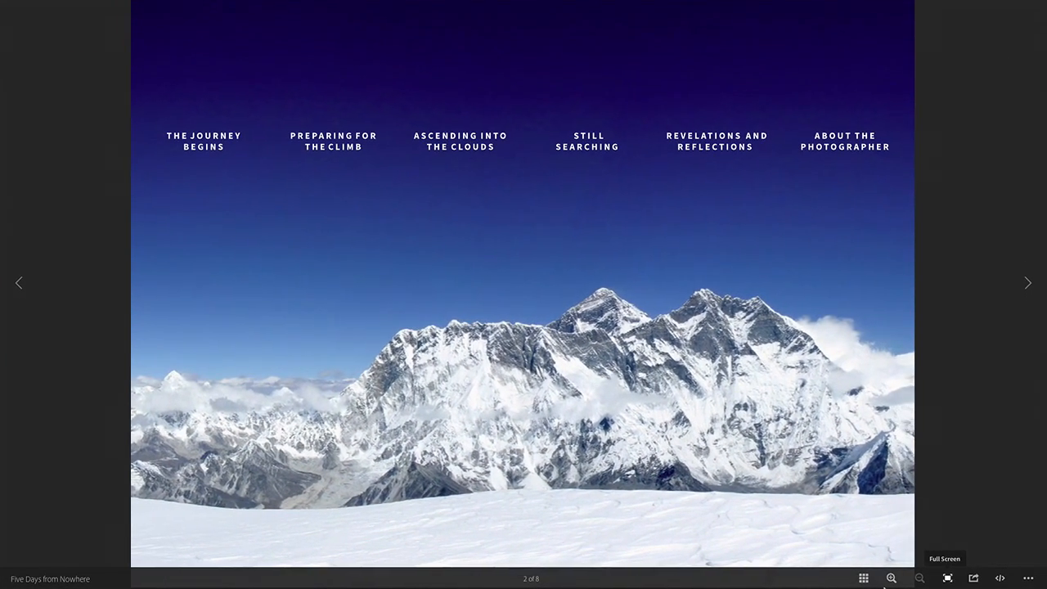
# - Show the page thumbnails, view pages 3 and 4, and advance the slideshow on page 4 to the prayer flags photo
pyautogui.click(863, 578)
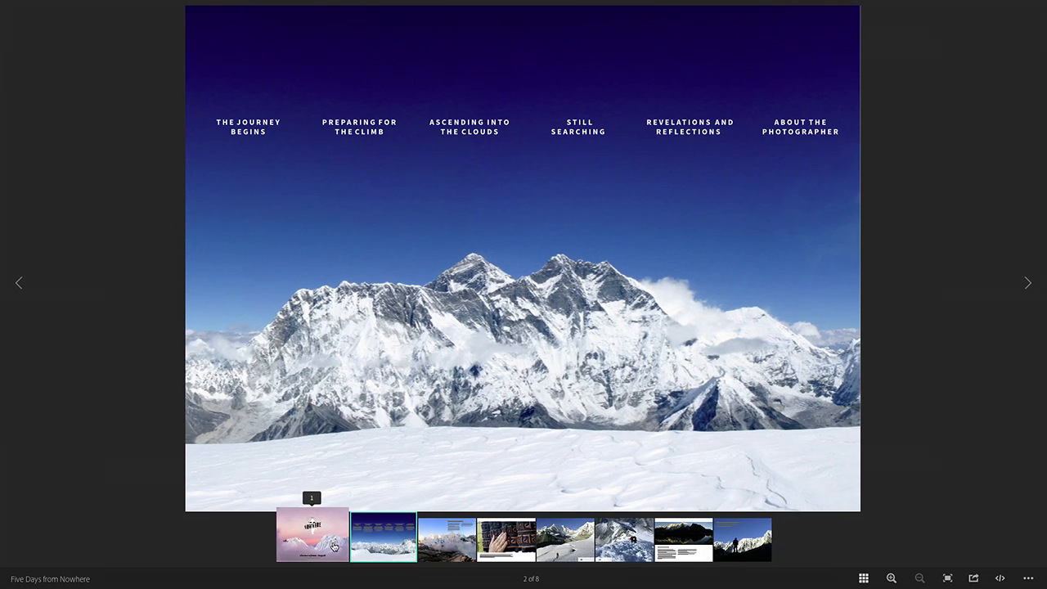
pyautogui.click(429, 540)
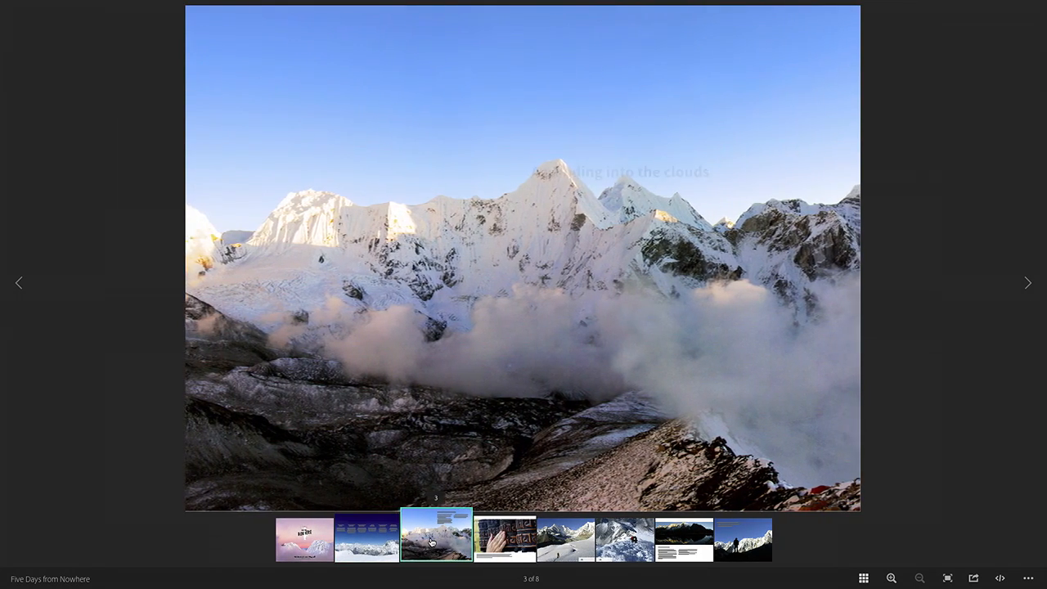
pyautogui.click(495, 541)
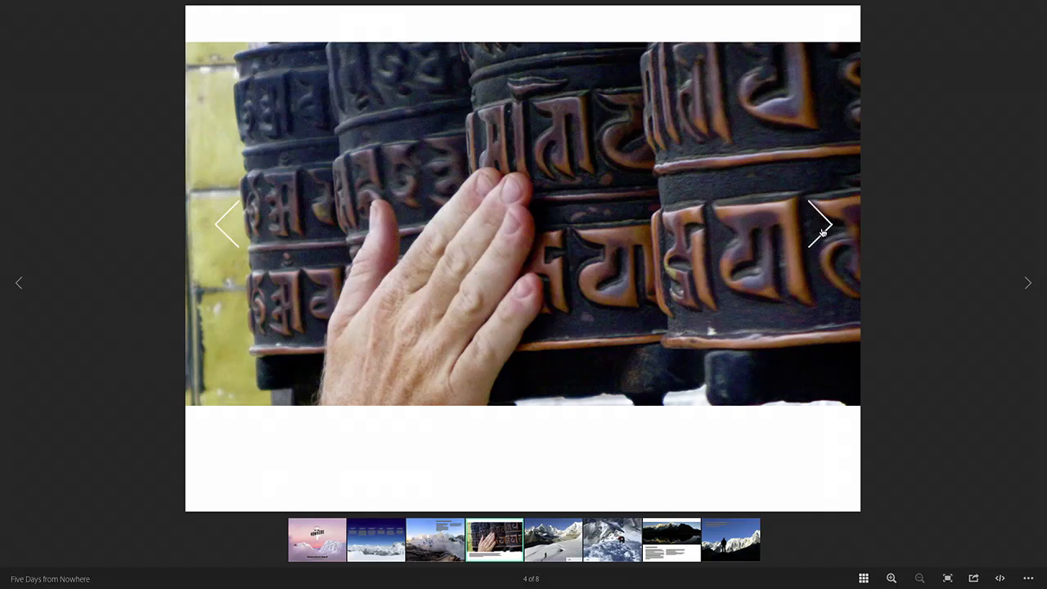
pyautogui.click(822, 232)
pyautogui.click(823, 233)
pyautogui.click(824, 233)
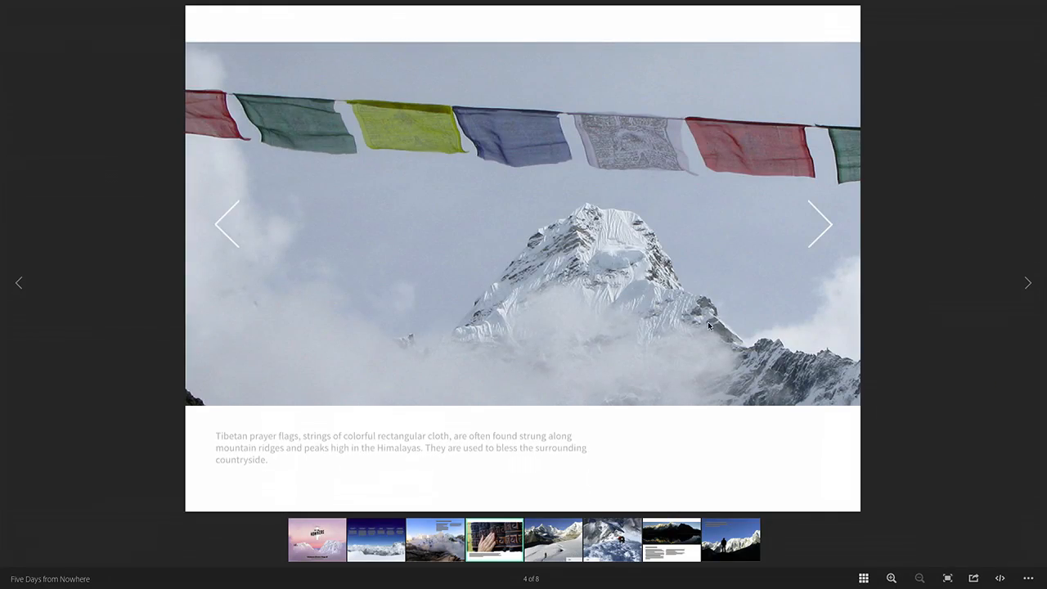
# - View page 6 of the publication, reveal its text panel from the mountain icon, and pause the embedded climbing video
pyautogui.click(628, 559)
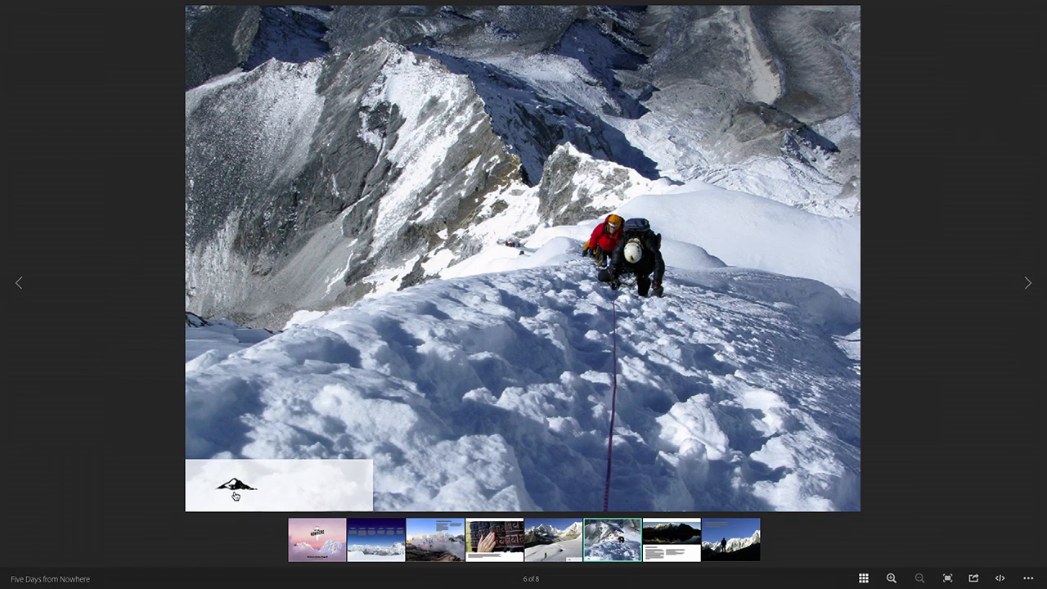
pyautogui.click(235, 493)
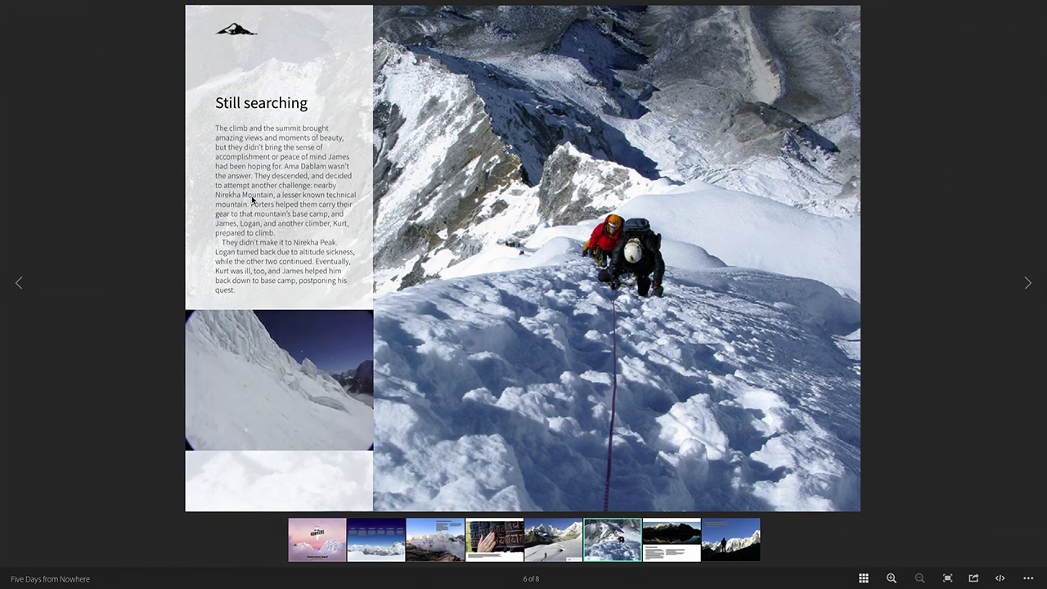
pyautogui.click(212, 443)
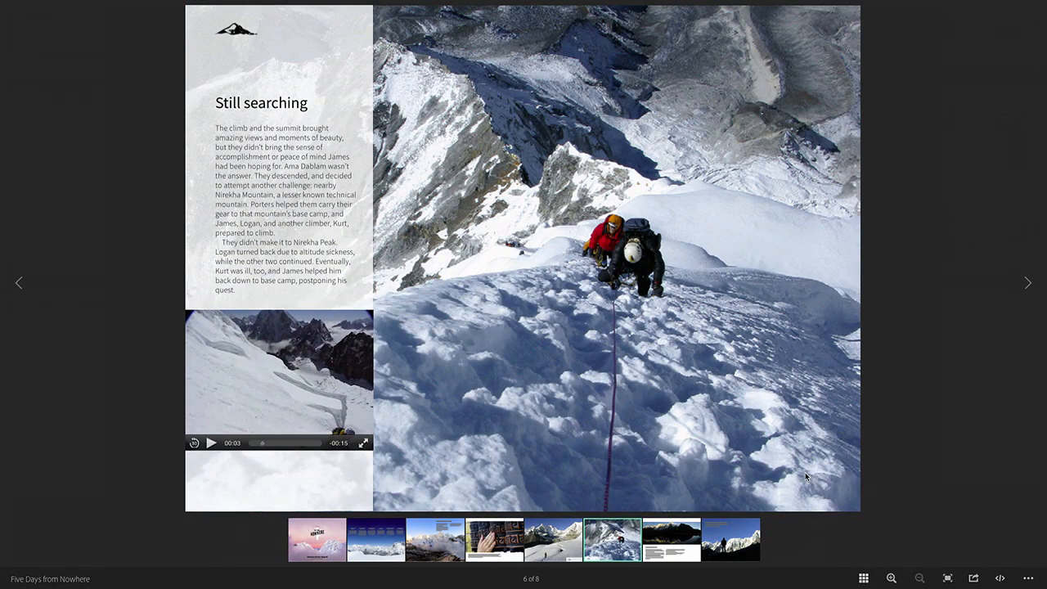
# - Review the publication's sharing options, close them, and display the options for embedding it on a site
pyautogui.click(972, 578)
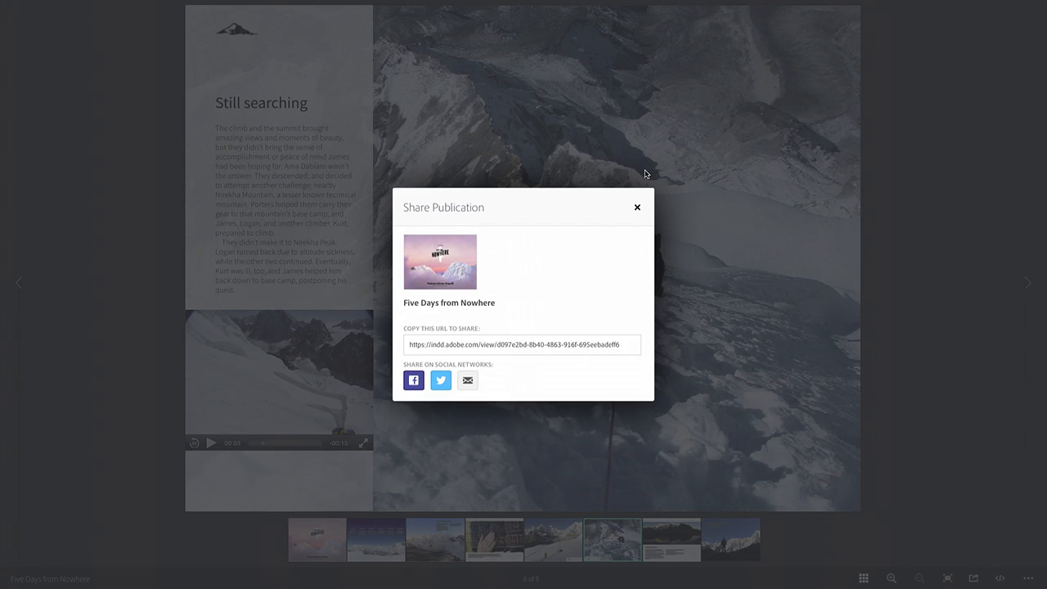
pyautogui.click(637, 209)
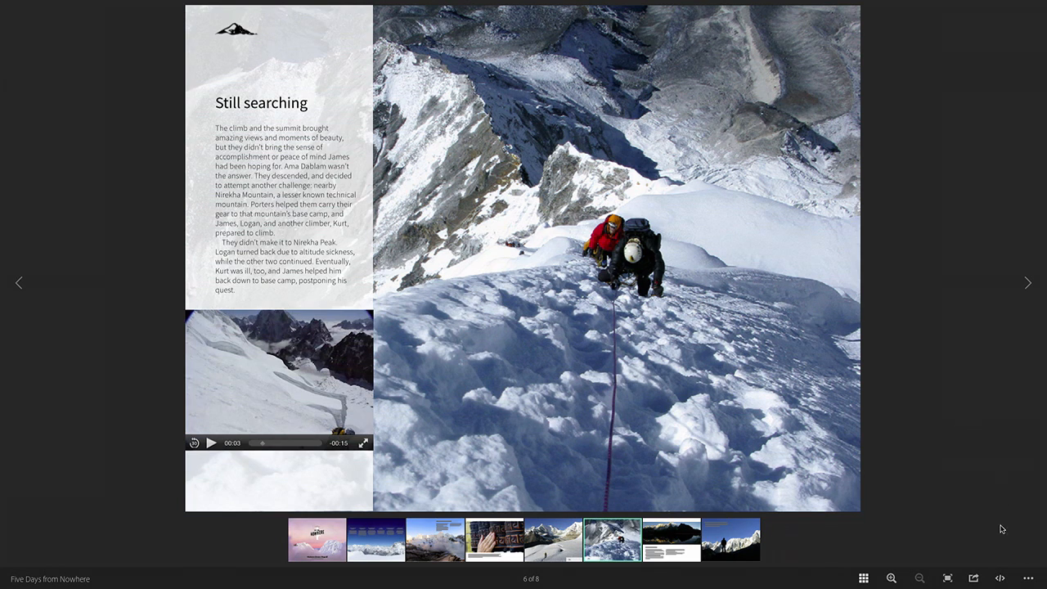
pyautogui.click(998, 579)
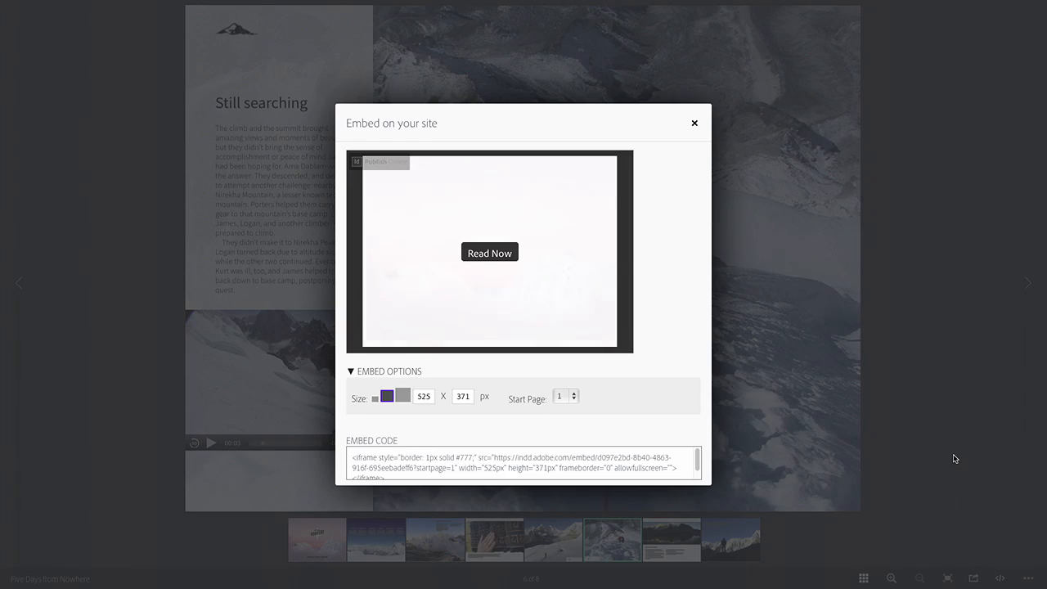
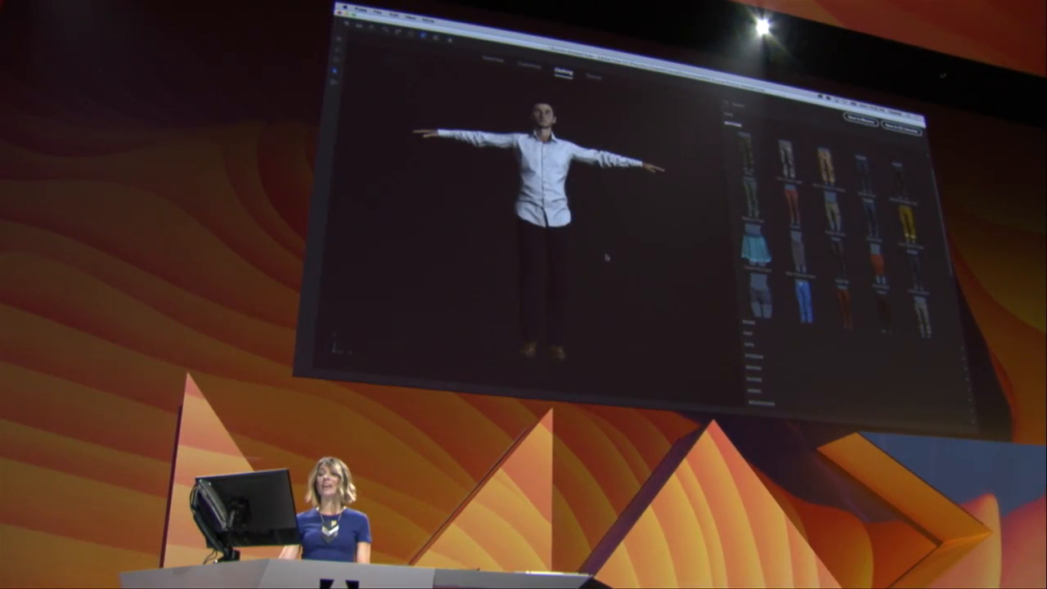
# - Dress the character in the Athletic Pant bottoms
pyautogui.moveTo(637, 306); pyautogui.dragTo(584, 301)
pyautogui.moveTo(650, 311)
pyautogui.mouseDown()
pyautogui.moveTo(663, 311)
pyautogui.moveTo(585, 304)
pyautogui.moveTo(668, 311)
pyautogui.mouseUp()
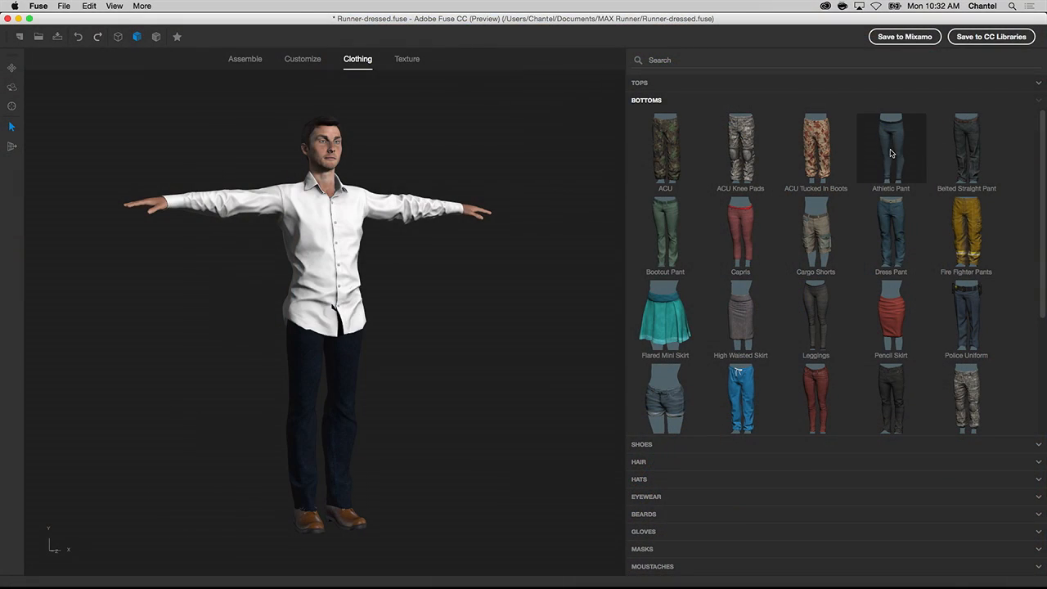
pyautogui.click(889, 154)
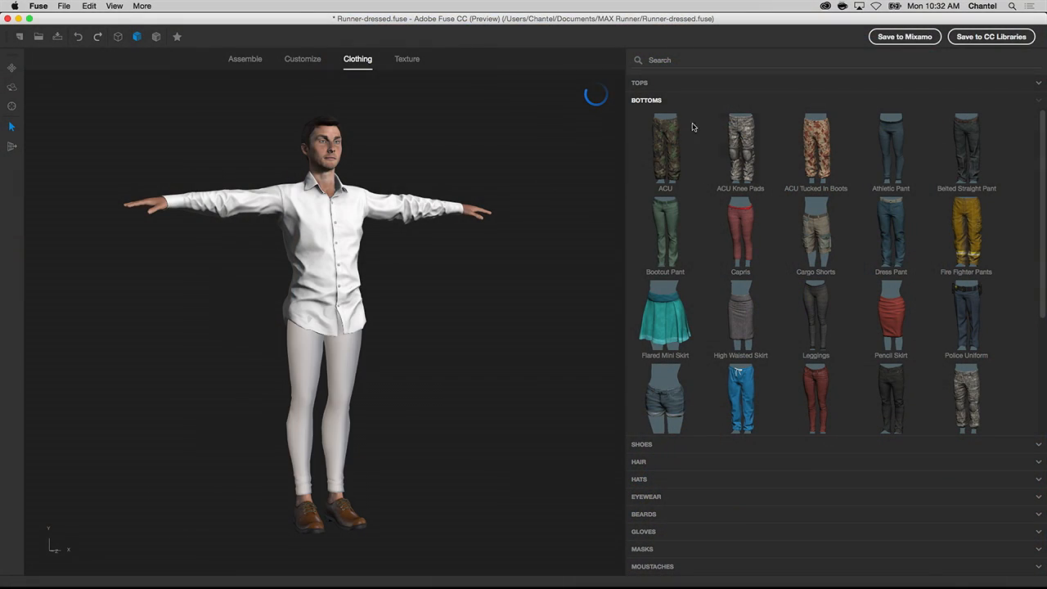
# - Give the character the Long Sleeve Athletic top and the Male Fit A Running Shoes
pyautogui.click(652, 85)
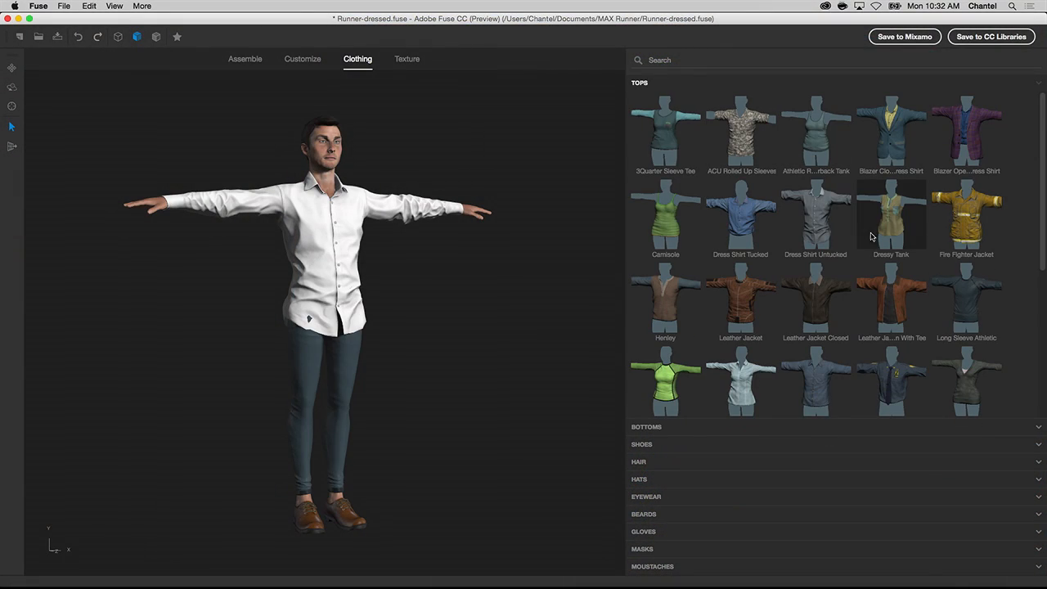
pyautogui.click(945, 288)
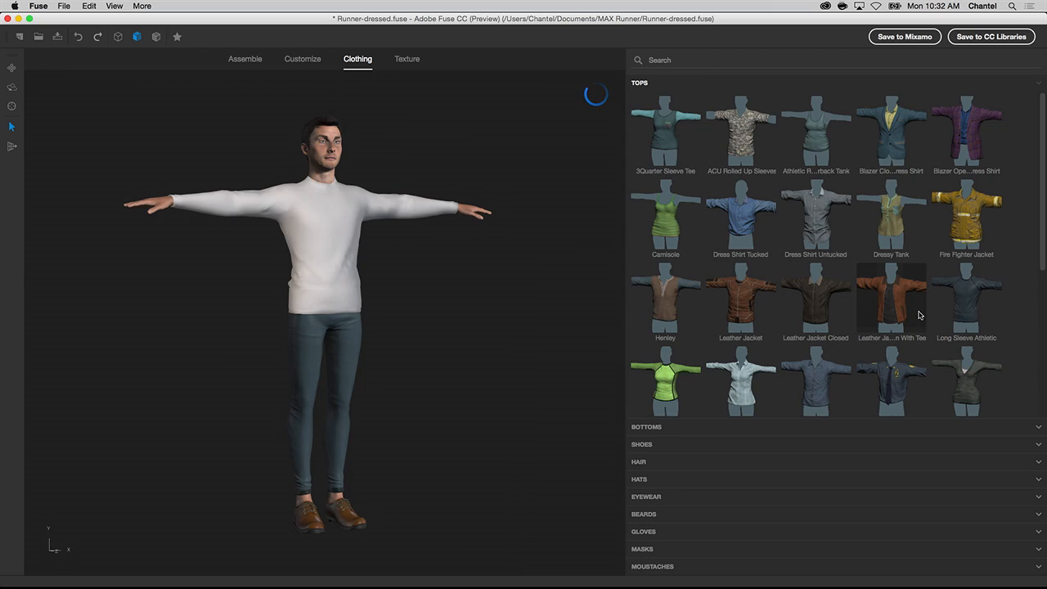
pyautogui.click(642, 444)
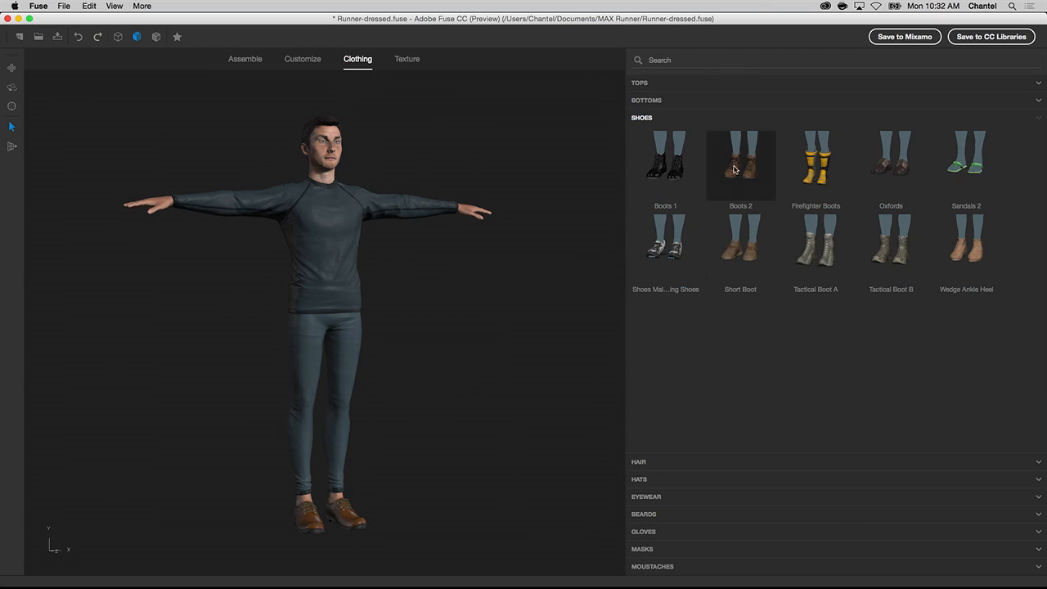
pyautogui.click(660, 258)
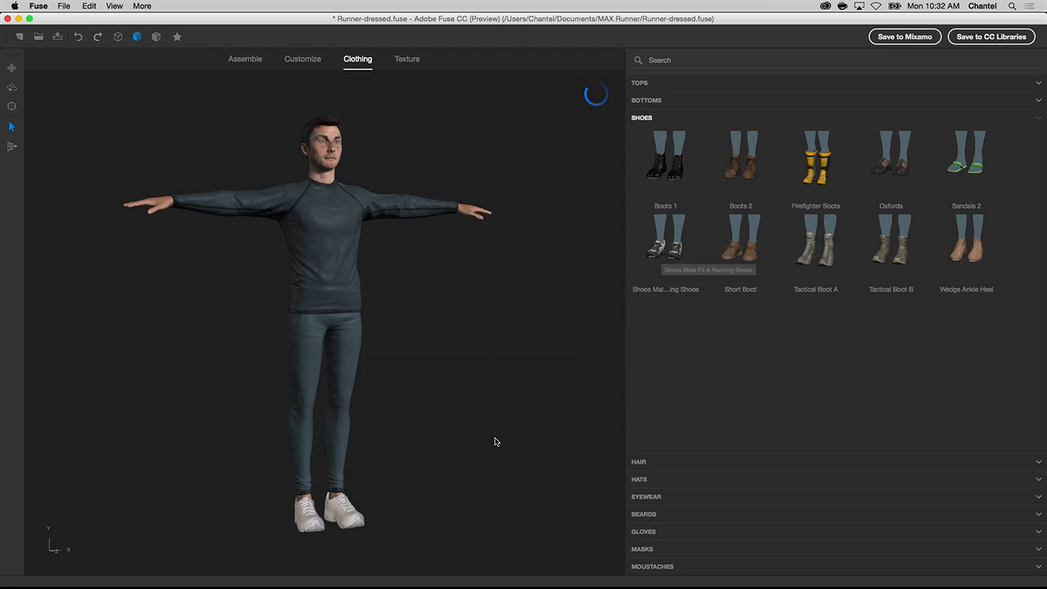
# - In the texture settings of the long-sleeve top, set the torso's satin color to the saved teal custom color
pyautogui.click(405, 58)
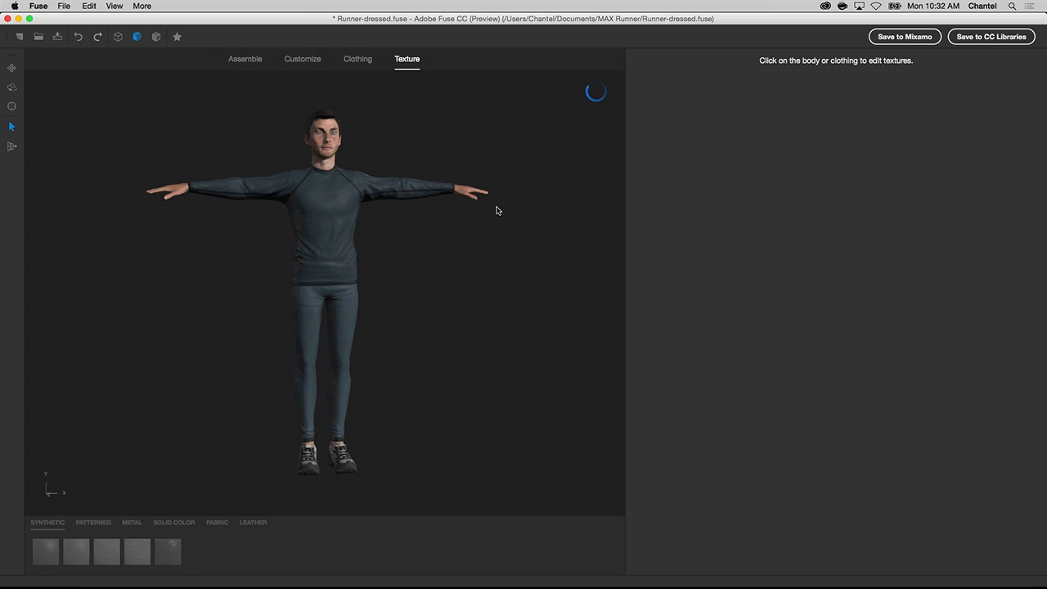
pyautogui.click(408, 187)
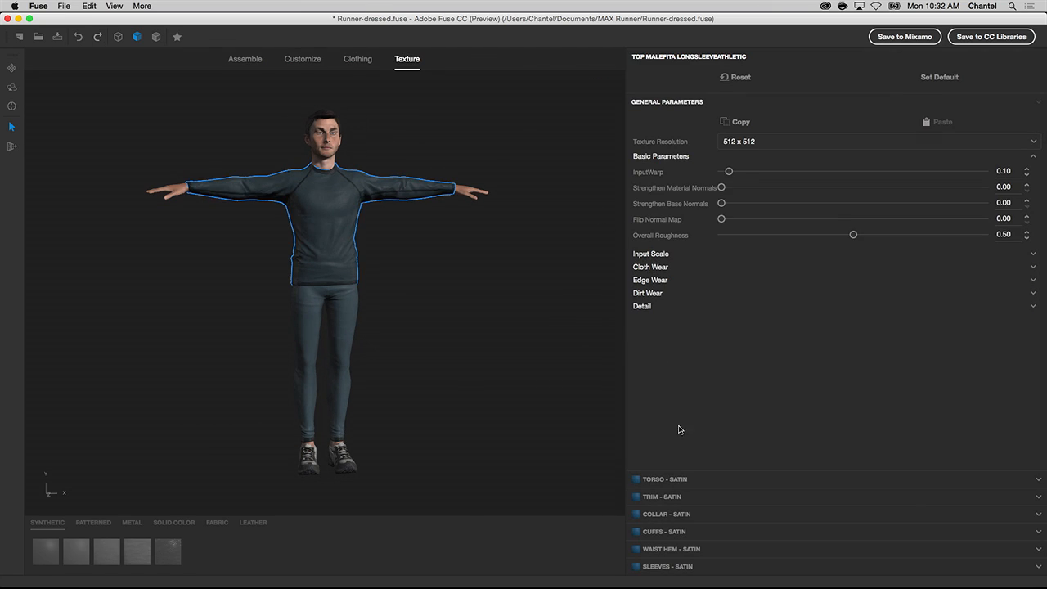
pyautogui.click(703, 481)
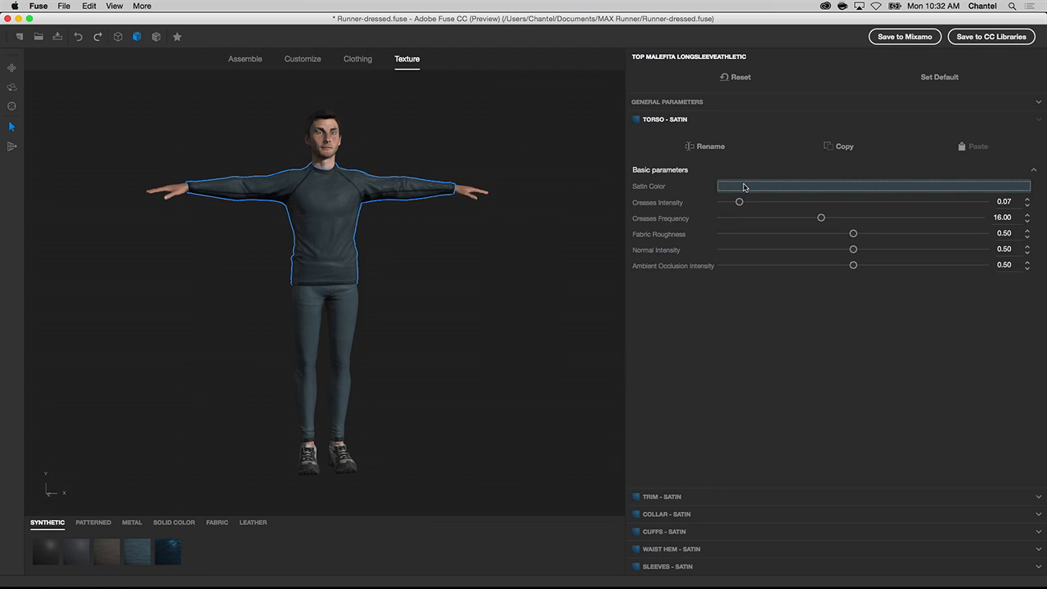
pyautogui.click(745, 186)
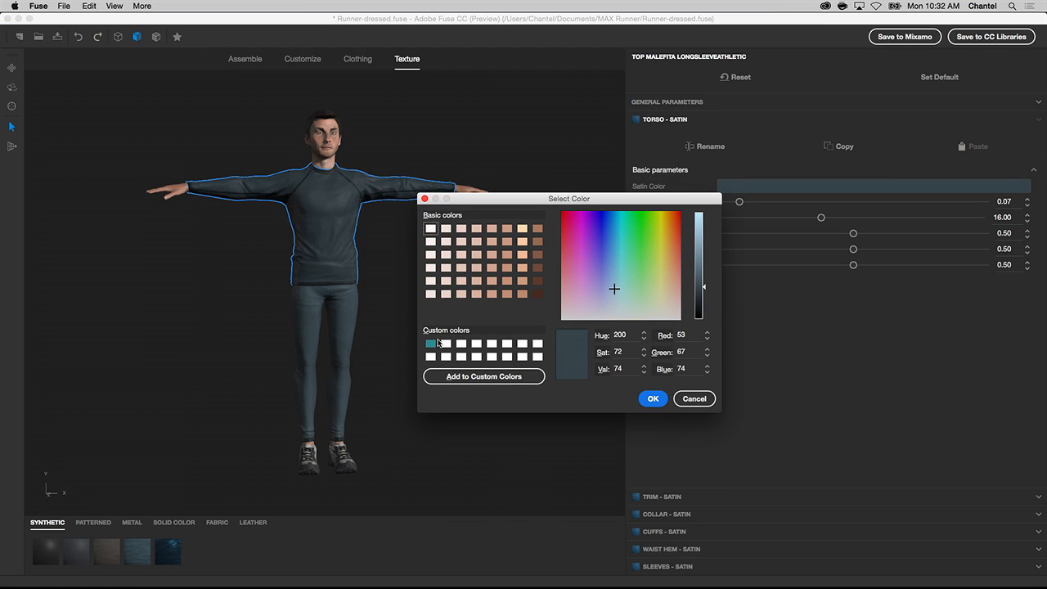
pyautogui.click(430, 345)
pyautogui.click(652, 398)
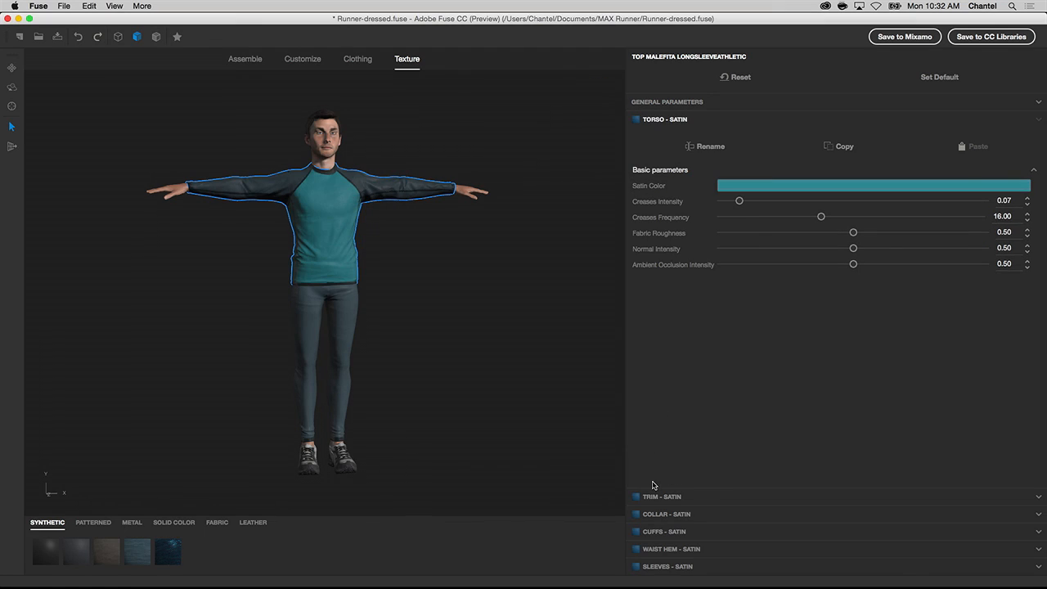
# - Set the sleeves' satin color to the saved teal custom color, RGB 46, 137, 147
pyautogui.click(667, 567)
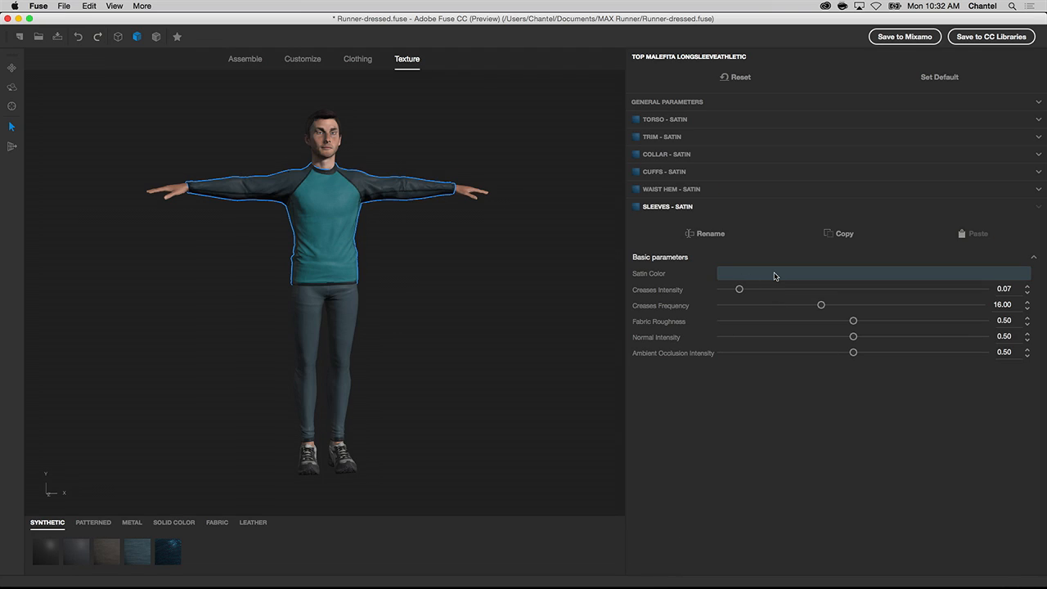
pyautogui.click(774, 275)
pyautogui.click(378, 331)
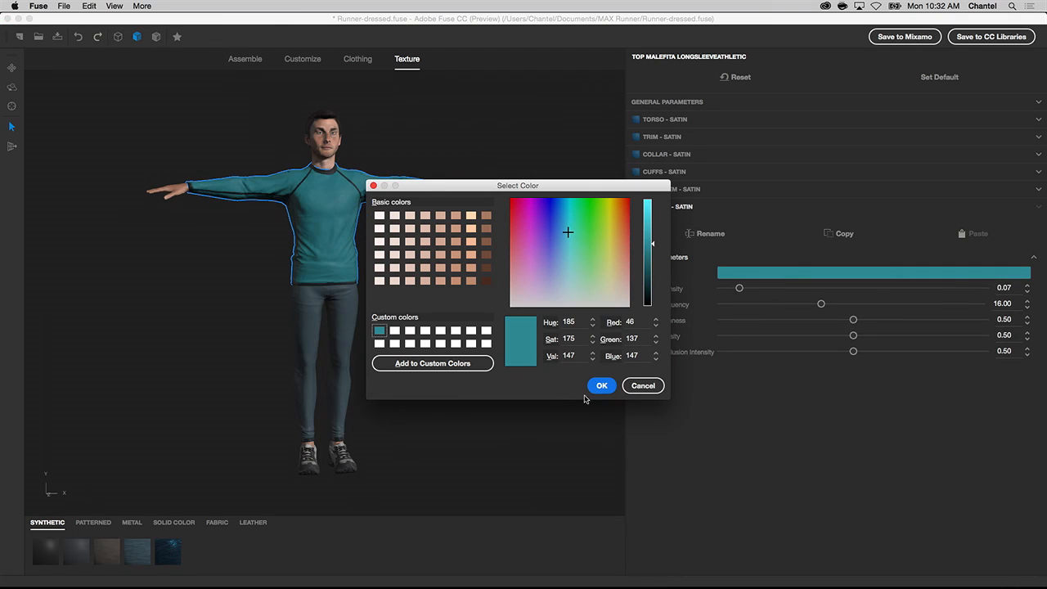
pyautogui.click(602, 387)
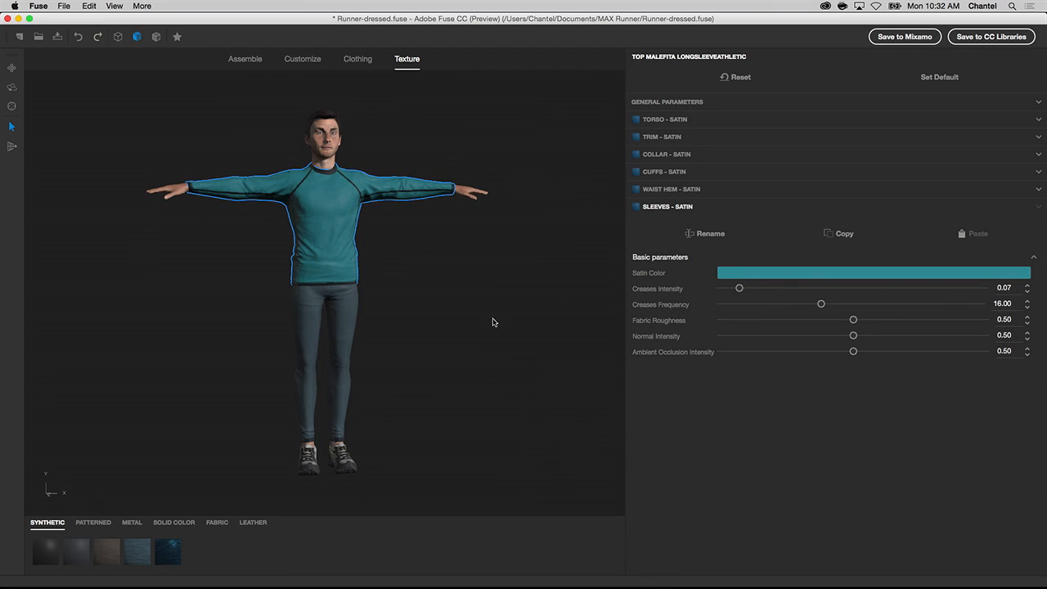
pyautogui.moveTo(505, 306); pyautogui.dragTo(477, 307)
# - Customize the head to Short / Long -7 and Wide / Narrow -16, and the brows to In / Out 71 and Down / Up -62
pyautogui.click(308, 61)
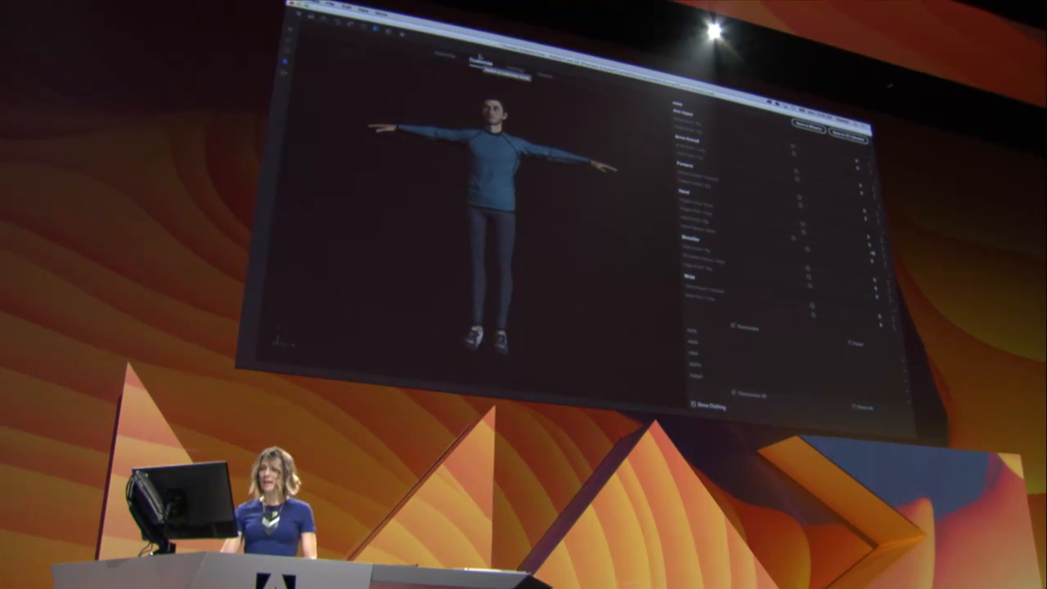
pyautogui.moveTo(557, 256); pyautogui.dragTo(556, 344, button='middle')
pyautogui.scroll(2, 560, 332)
pyautogui.scroll(2, 559, 331)
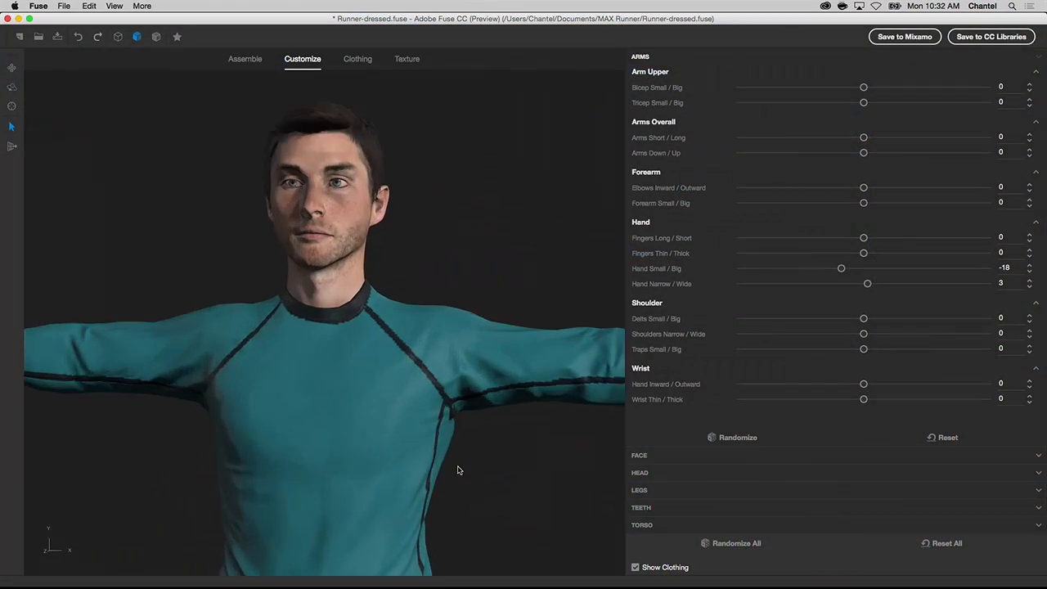
pyautogui.moveTo(489, 268); pyautogui.dragTo(491, 365, button='middle')
pyautogui.scroll(4, 489, 327)
pyautogui.moveTo(442, 396); pyautogui.dragTo(497, 400, button='middle')
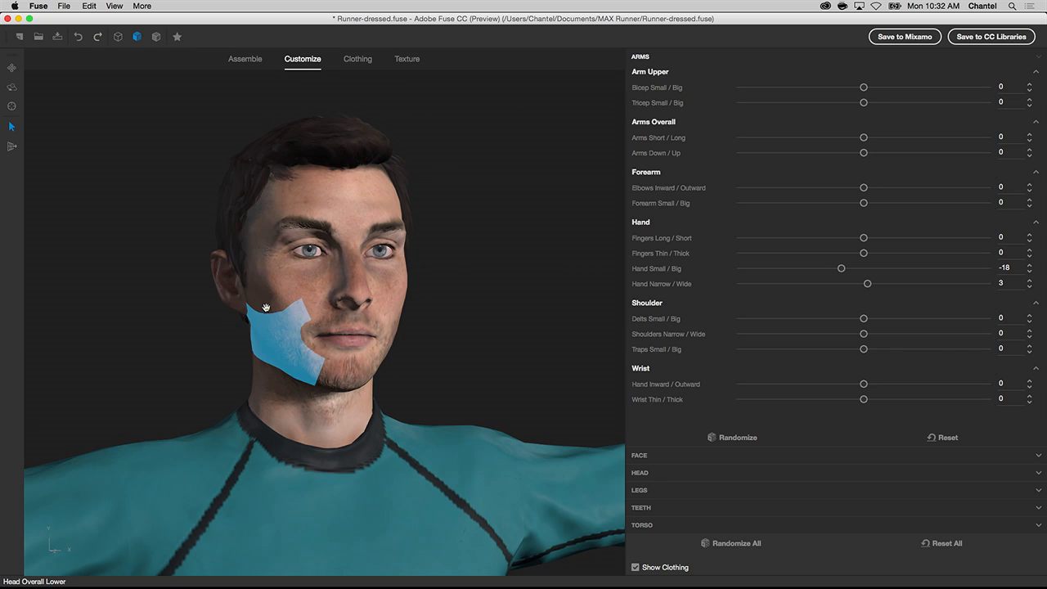
pyautogui.moveTo(275, 246)
pyautogui.mouseDown()
pyautogui.moveTo(248, 287)
pyautogui.moveTo(296, 252)
pyautogui.moveTo(270, 237)
pyautogui.moveTo(272, 250)
pyautogui.mouseUp()
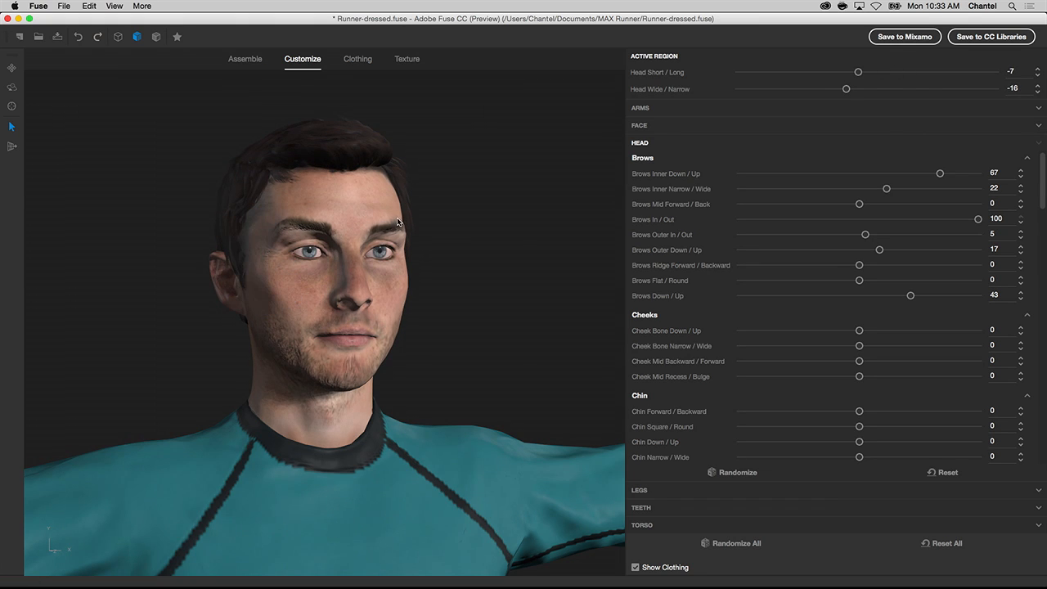
pyautogui.moveTo(382, 224); pyautogui.dragTo(380, 254)
# - Reshape the mid jaw to Down / Up -40 and Narrow / Wide 48, and the chin to Down / Up -48 and Narrow / Wide 1
pyautogui.moveTo(478, 326); pyautogui.dragTo(392, 311, button='right')
pyautogui.moveTo(369, 312); pyautogui.dragTo(395, 337)
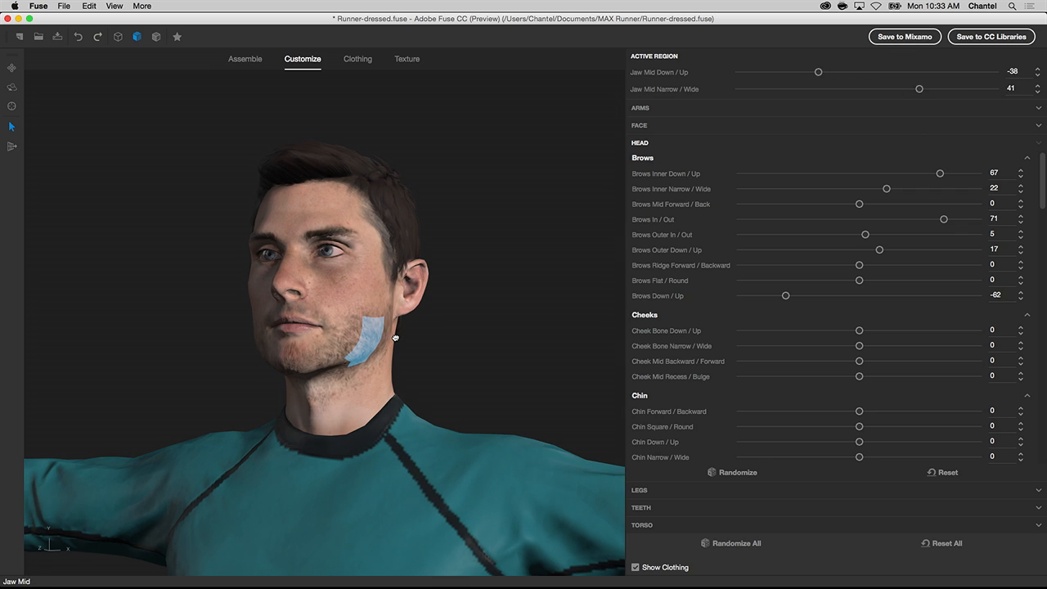
pyautogui.moveTo(434, 353)
pyautogui.mouseDown(button='right')
pyautogui.moveTo(509, 365)
pyautogui.moveTo(449, 349)
pyautogui.mouseUp(button='right')
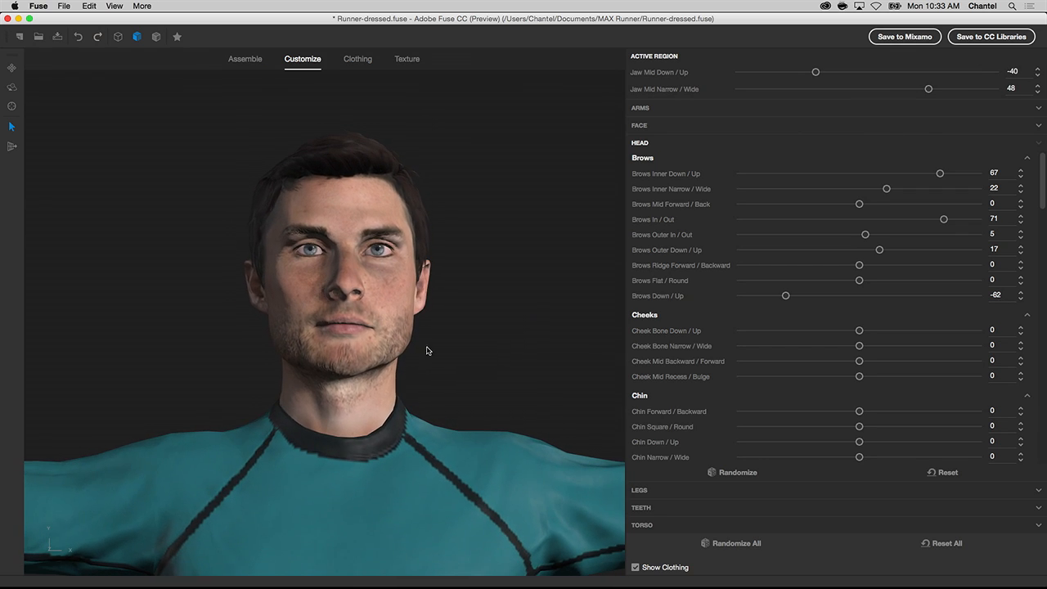
pyautogui.moveTo(351, 356); pyautogui.dragTo(352, 358)
pyautogui.press('f')
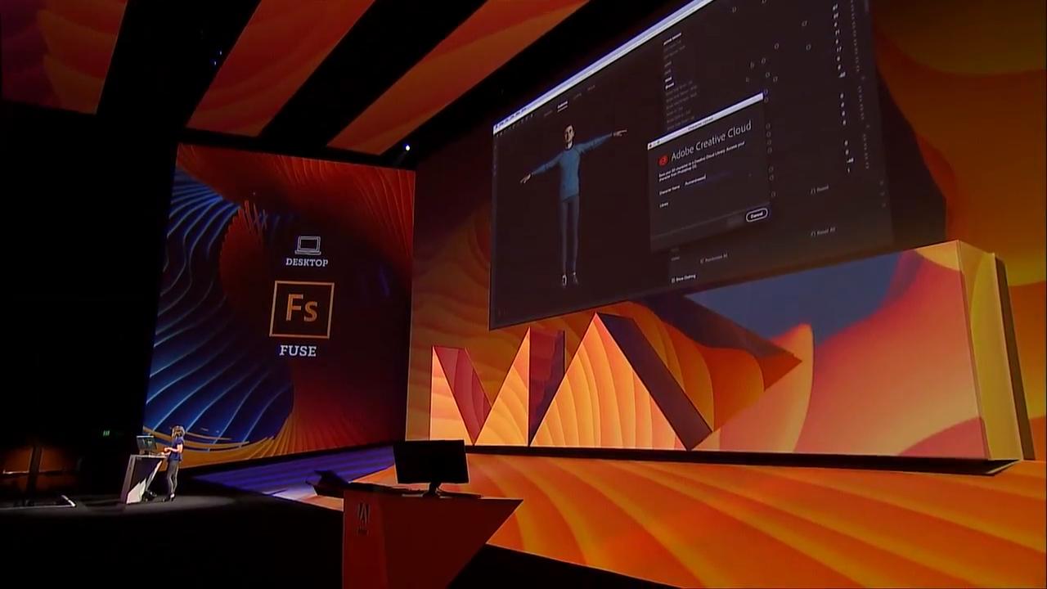
# - Save the character as Runner to the MAX Content Creative Cloud library
pyautogui.moveTo(705, 122); pyautogui.dragTo(644, 146)
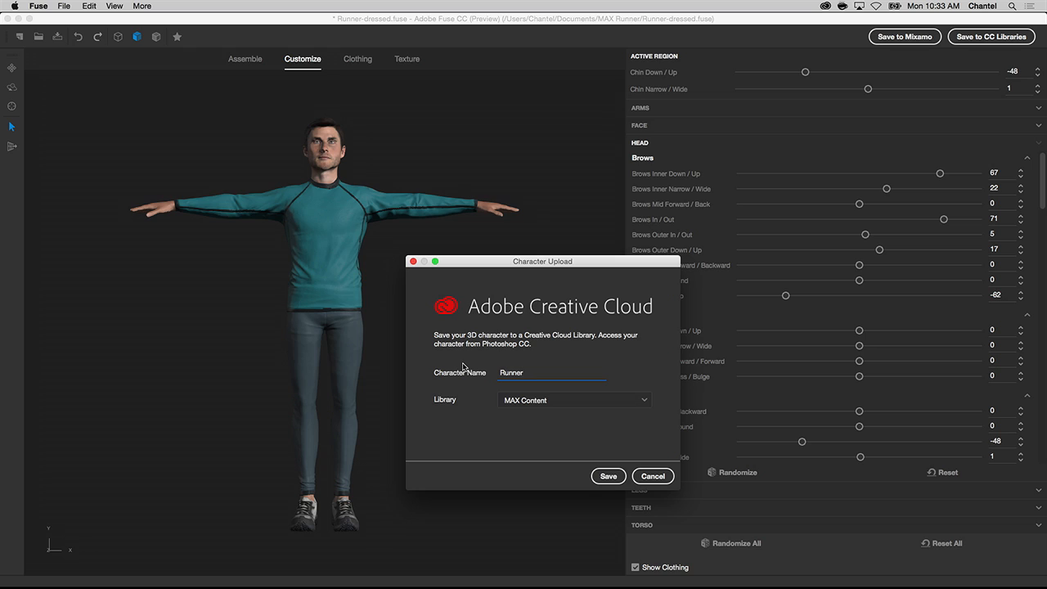
pyautogui.click(602, 478)
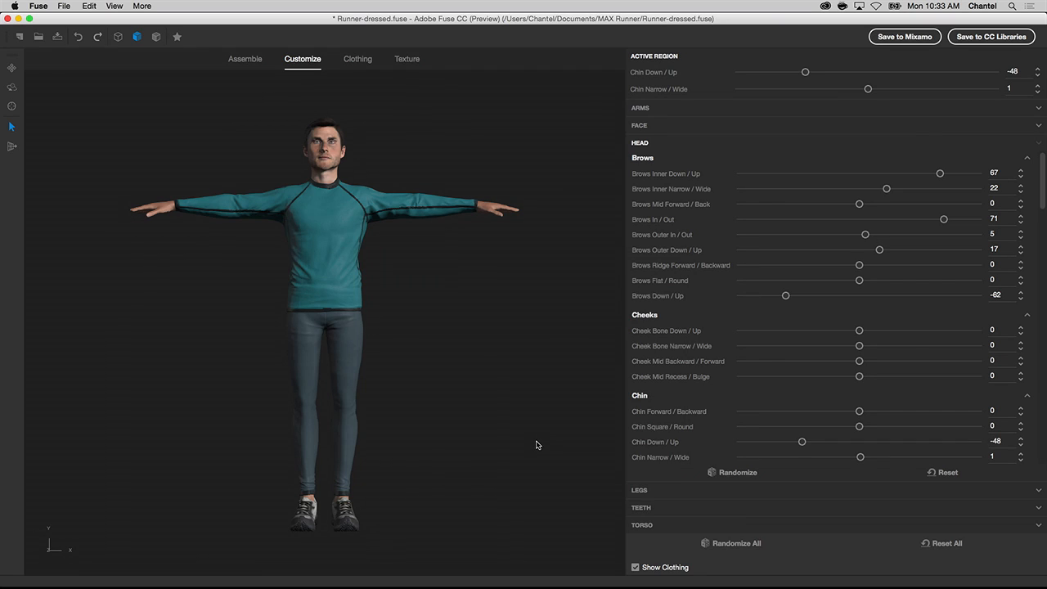
# - Switch to Photoshop, place the Fuse Runner graphic from the MAX Runner library, and select its Hair_Skeleton for posing
pyautogui.press('super+Tab')
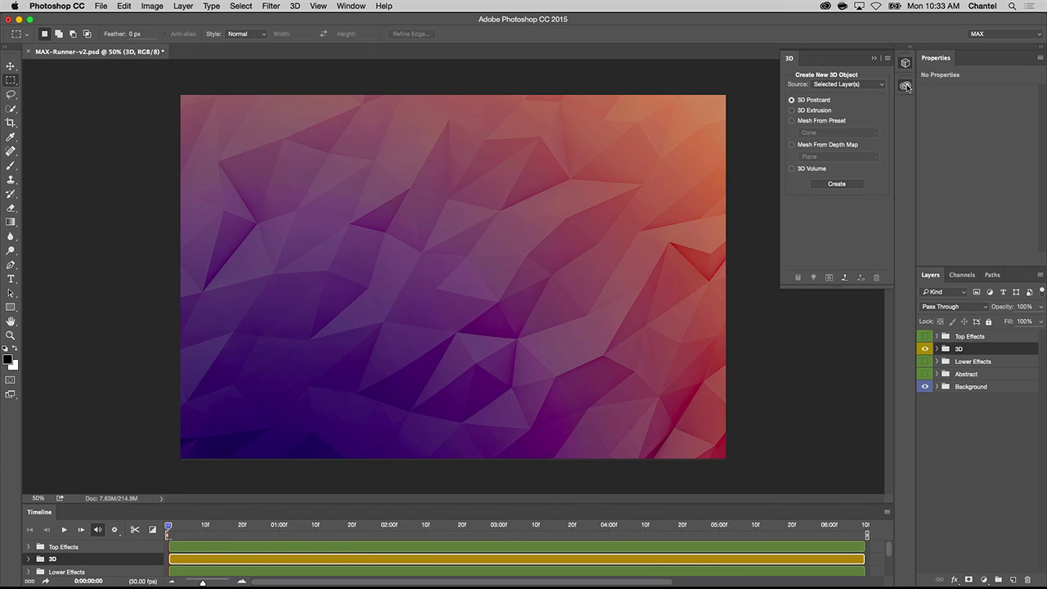
pyautogui.click(905, 86)
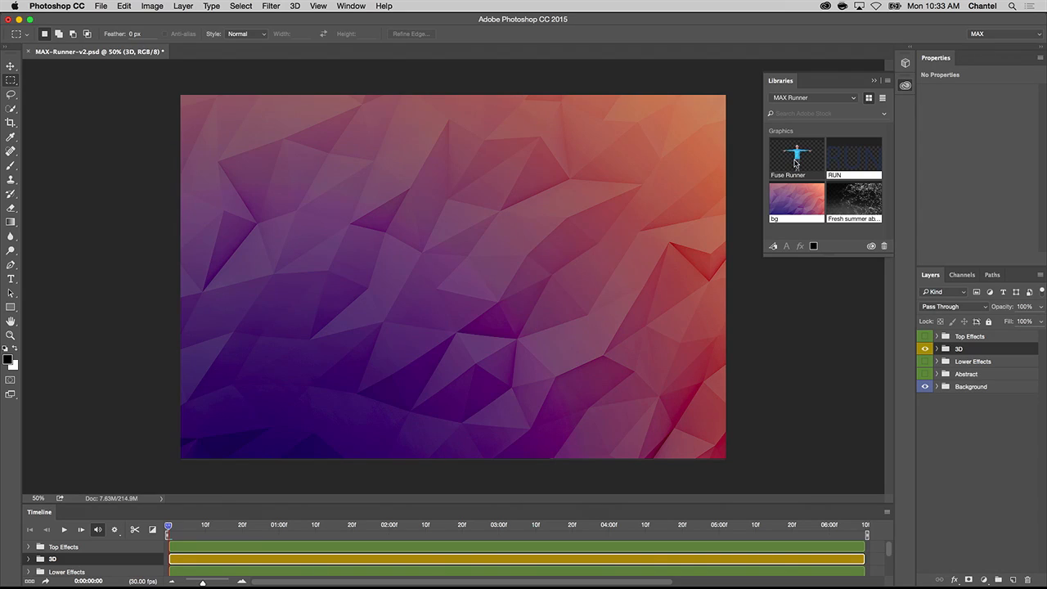
pyautogui.rightClick(795, 163)
pyautogui.click(810, 176)
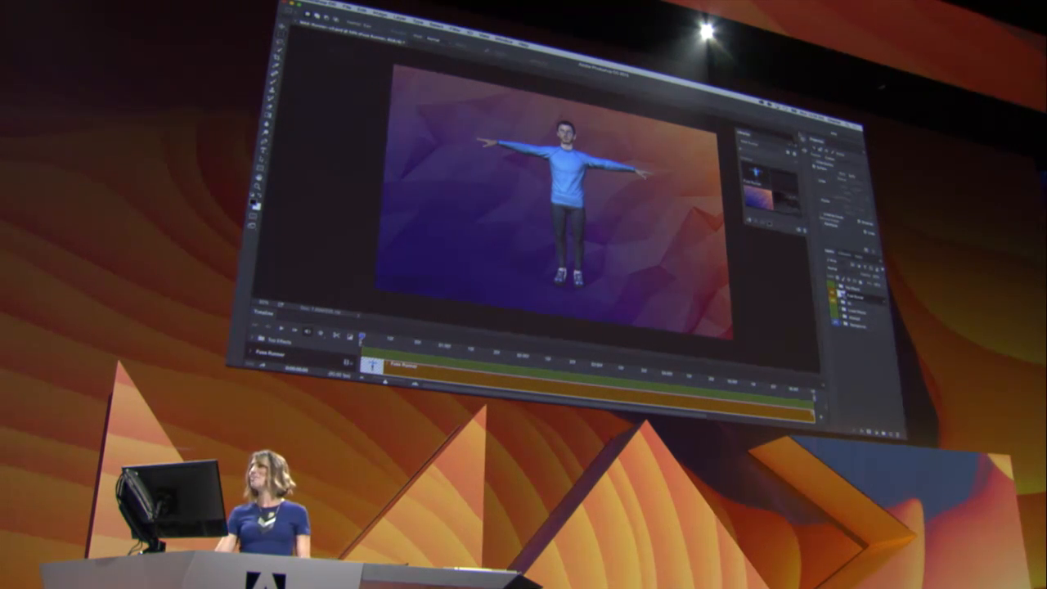
pyautogui.click(804, 150)
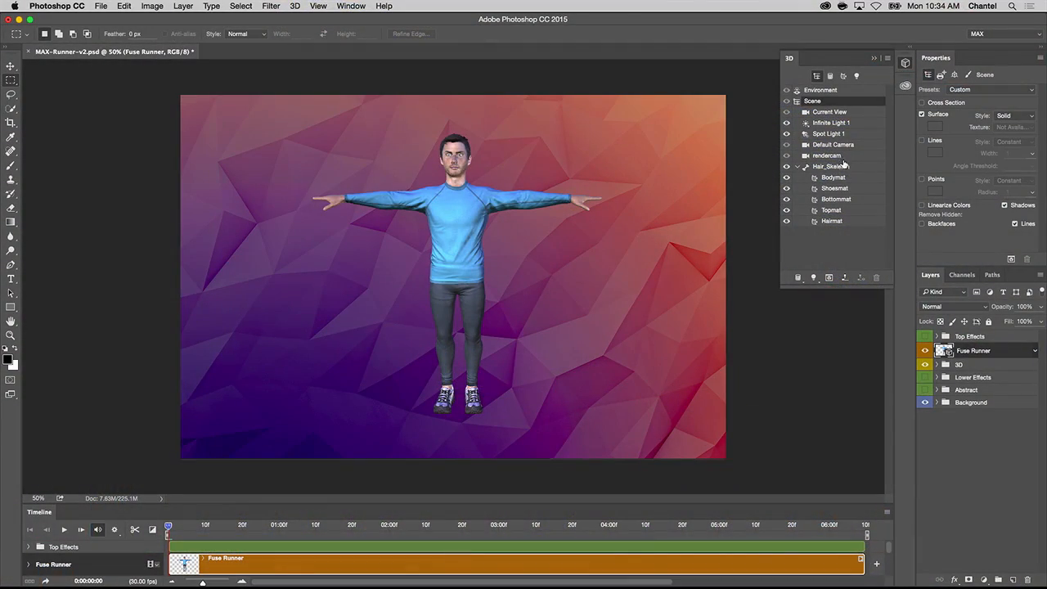
pyautogui.click(847, 167)
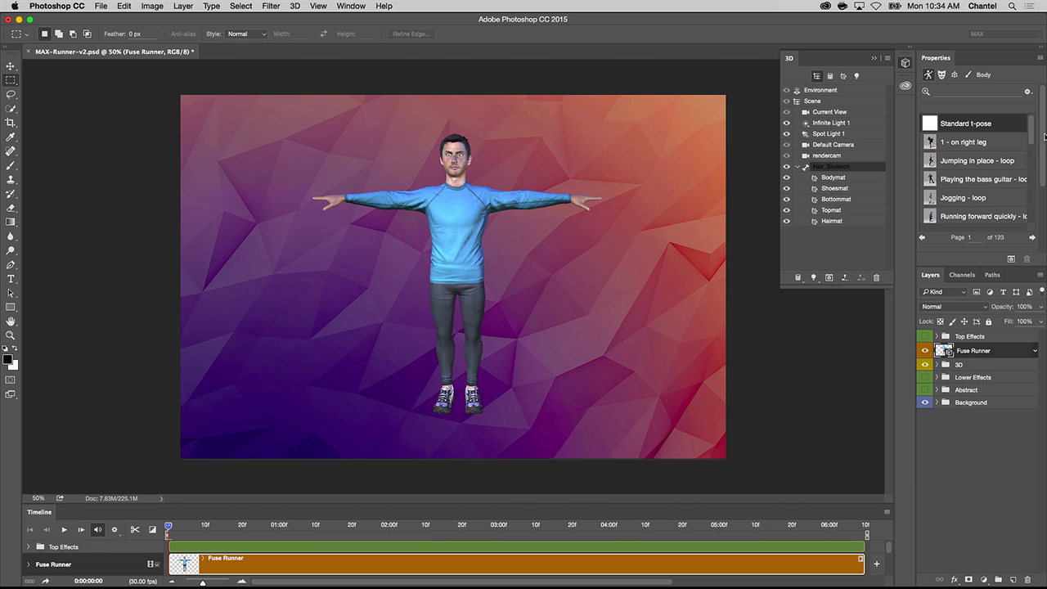
# - Try the 1 - on right leg pose and the Playing the bass guitar loop on the runner, previewing the loop in the timeline
pyautogui.moveTo(1032, 127)
pyautogui.mouseDown()
pyautogui.moveTo(1031, 177)
pyautogui.moveTo(1033, 125)
pyautogui.moveTo(1016, 128)
pyautogui.mouseUp()
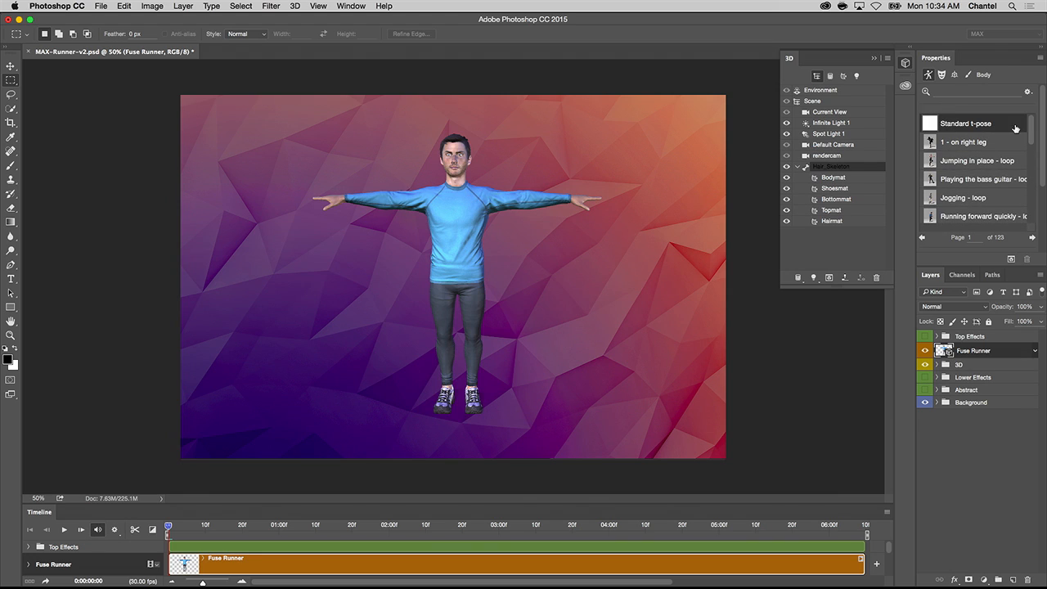
pyautogui.click(970, 144)
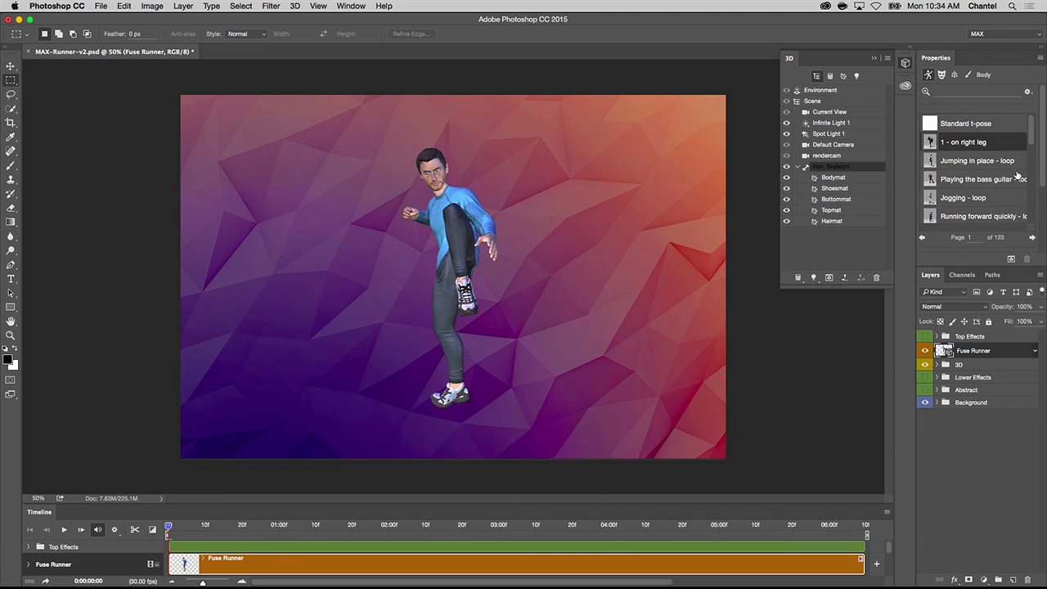
pyautogui.click(961, 184)
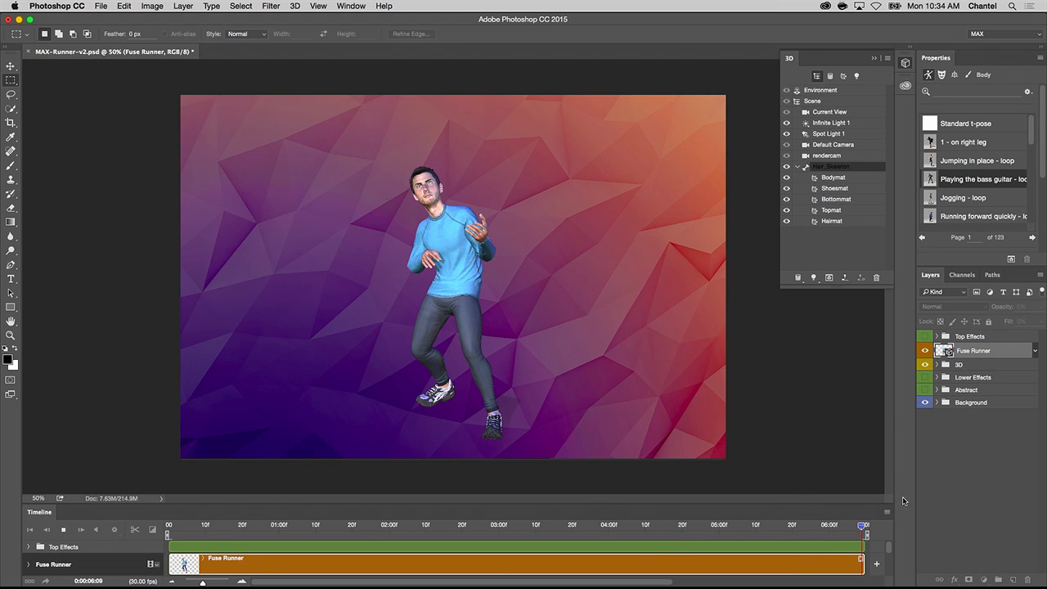
pyautogui.press('space')
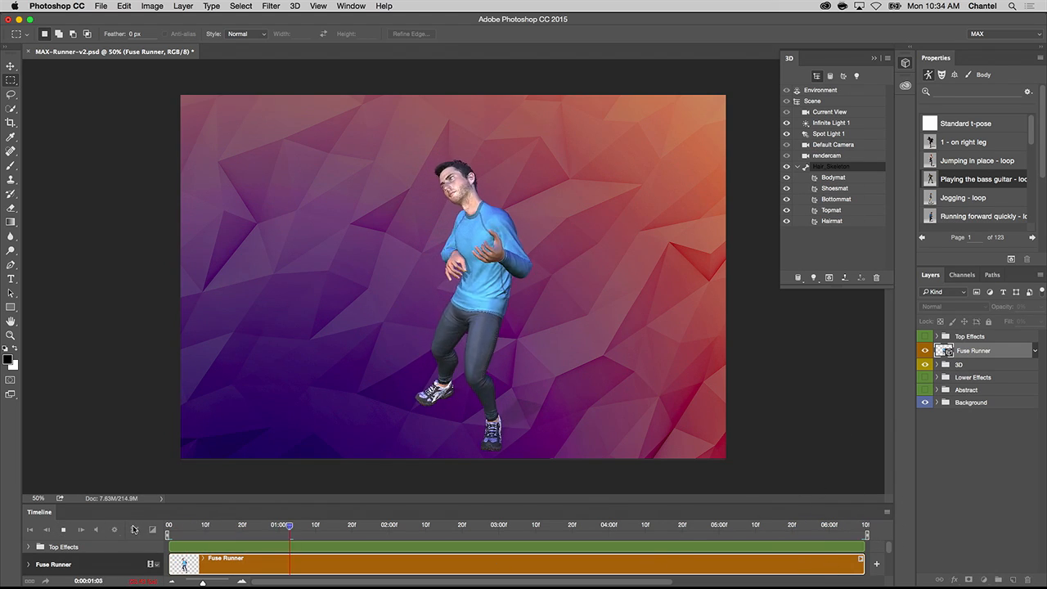
pyautogui.click(63, 530)
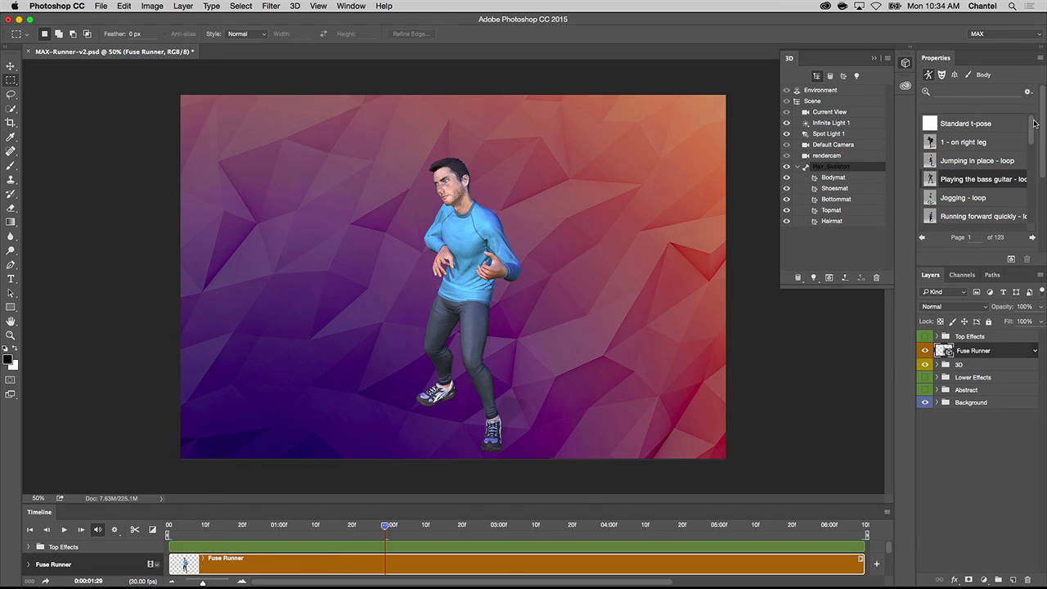
# - Apply the 1 - sprinting body pose and the "A sharp, focused gaze" expression, with the head's vertical value set to 45%
pyautogui.moveTo(1033, 129); pyautogui.dragTo(1032, 140)
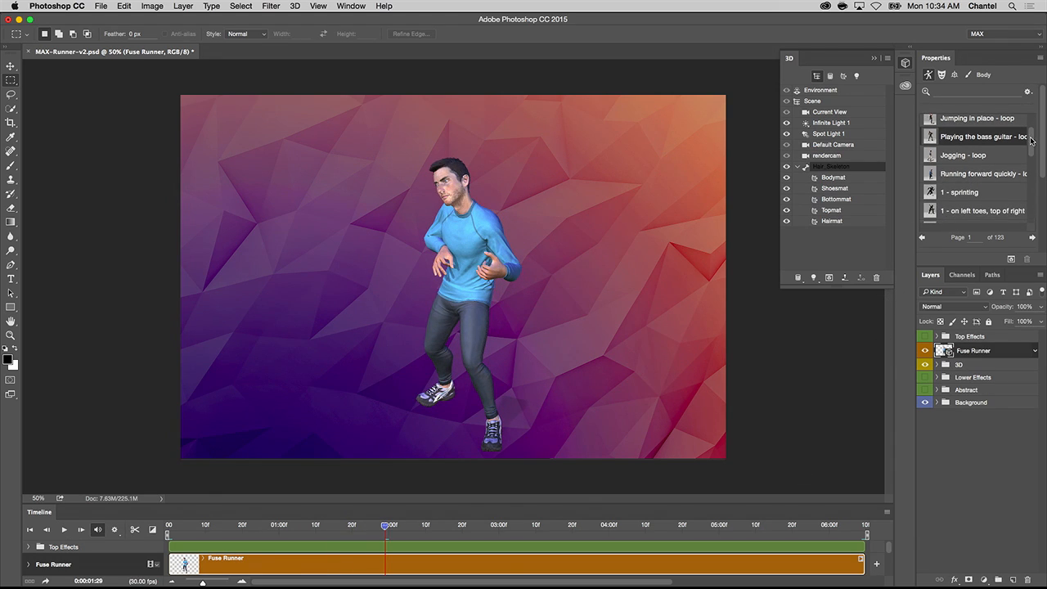
pyautogui.click(966, 193)
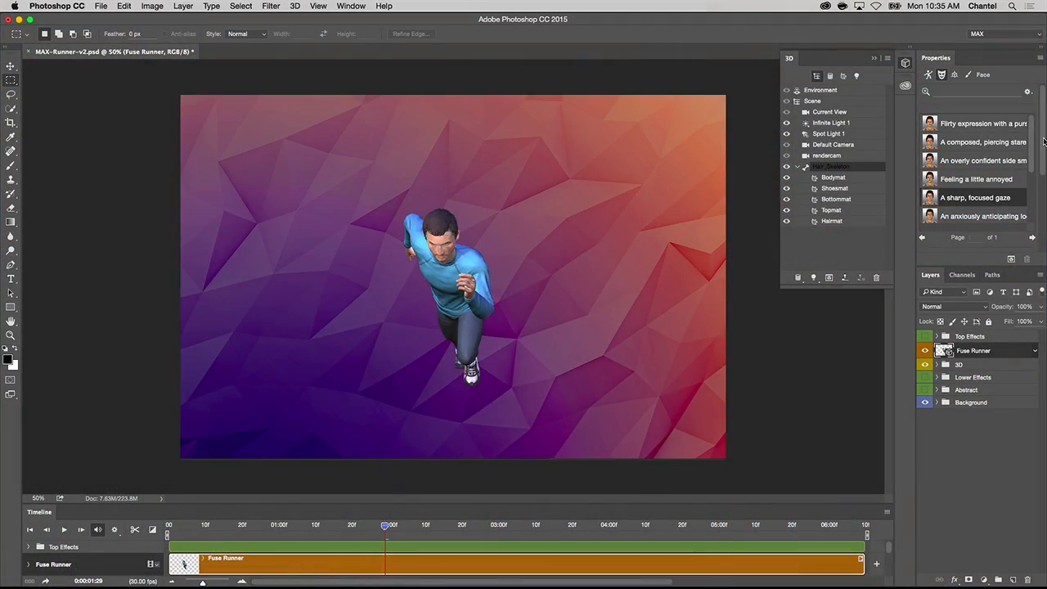
pyautogui.scroll(-5, 1033, 188)
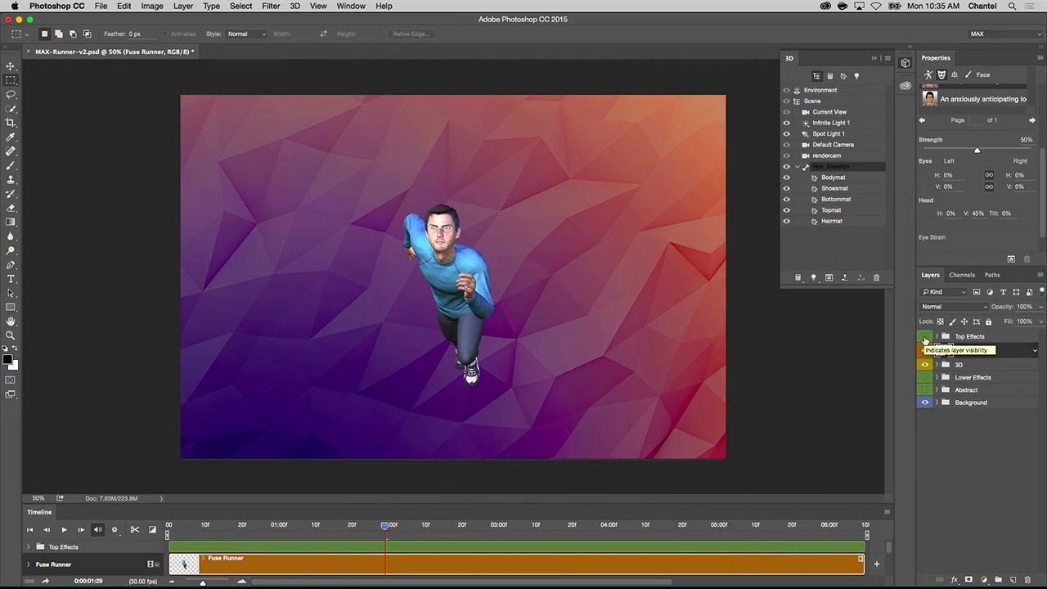
# - Make the Top Effects, Lower Effects and Abstract layer groups visible around the runner
pyautogui.click(925, 337)
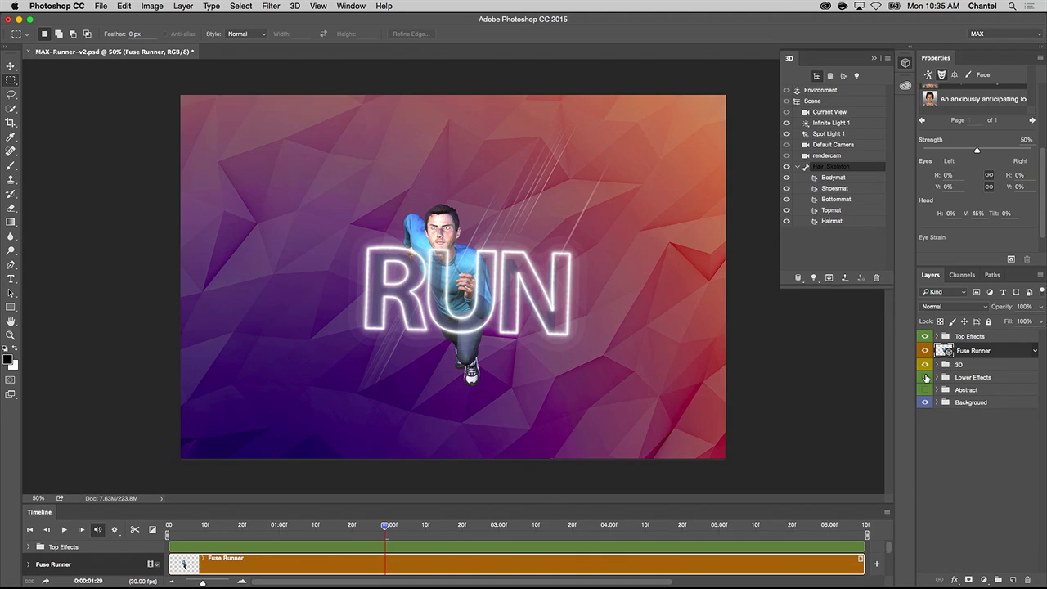
pyautogui.click(925, 377)
pyautogui.click(925, 390)
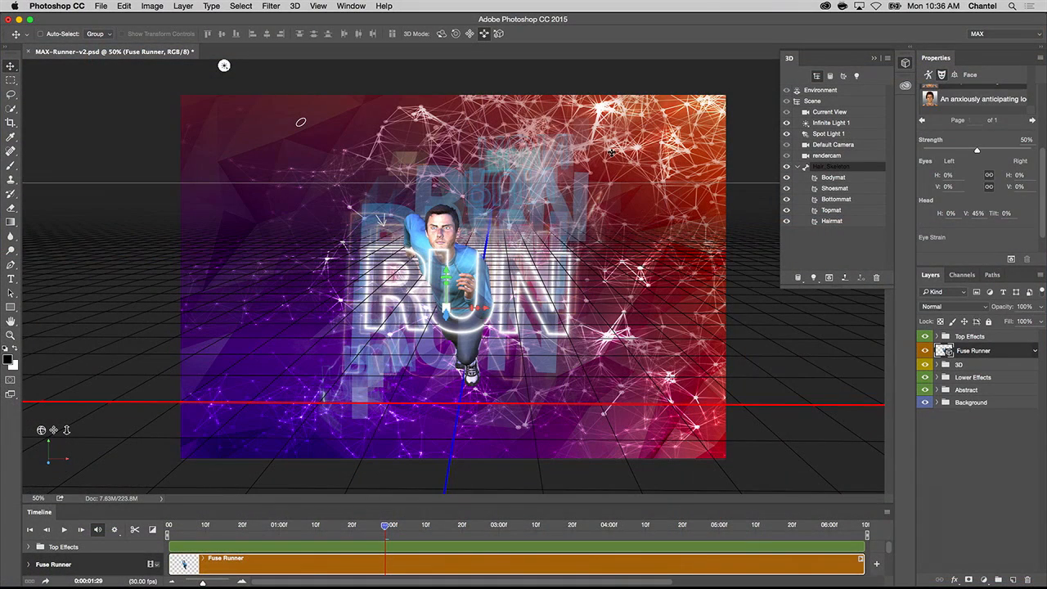
# - With the 3D overlays hidden, orbit the whole scene so the runner faces diagonally right and bring the camera closer to enlarge him
pyautogui.click(823, 101)
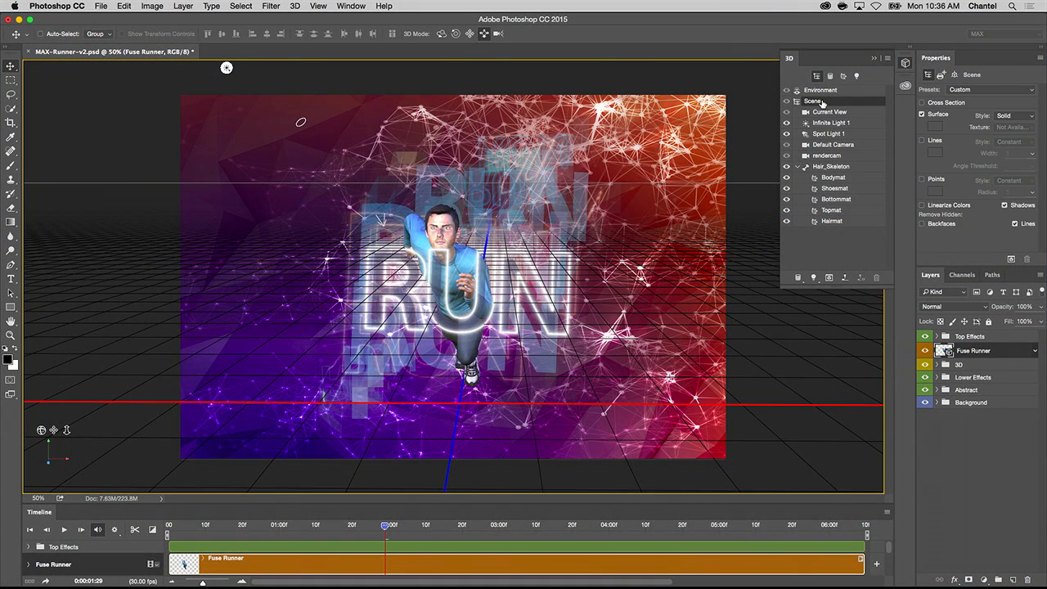
pyautogui.press('super+h')
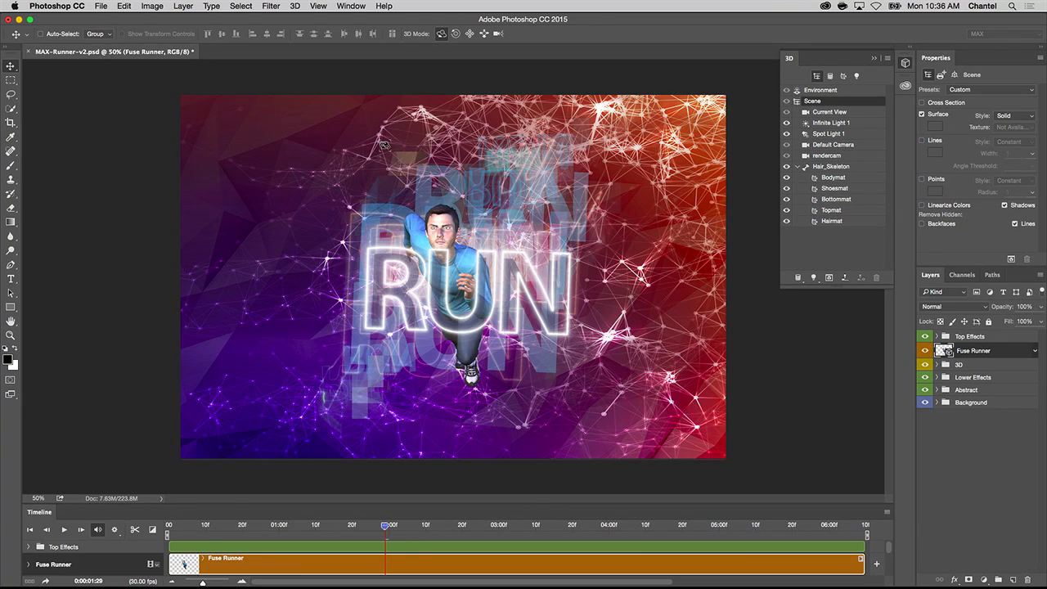
pyautogui.moveTo(482, 145)
pyautogui.mouseDown()
pyautogui.moveTo(316, 147)
pyautogui.moveTo(522, 141)
pyautogui.moveTo(471, 138)
pyautogui.mouseUp()
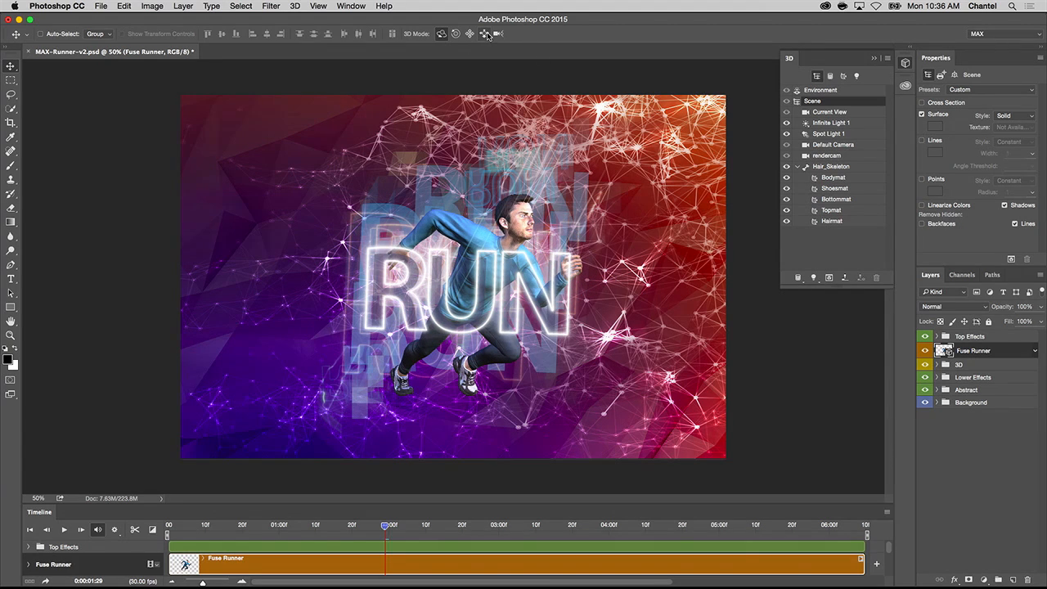
pyautogui.moveTo(533, 172); pyautogui.dragTo(514, 297)
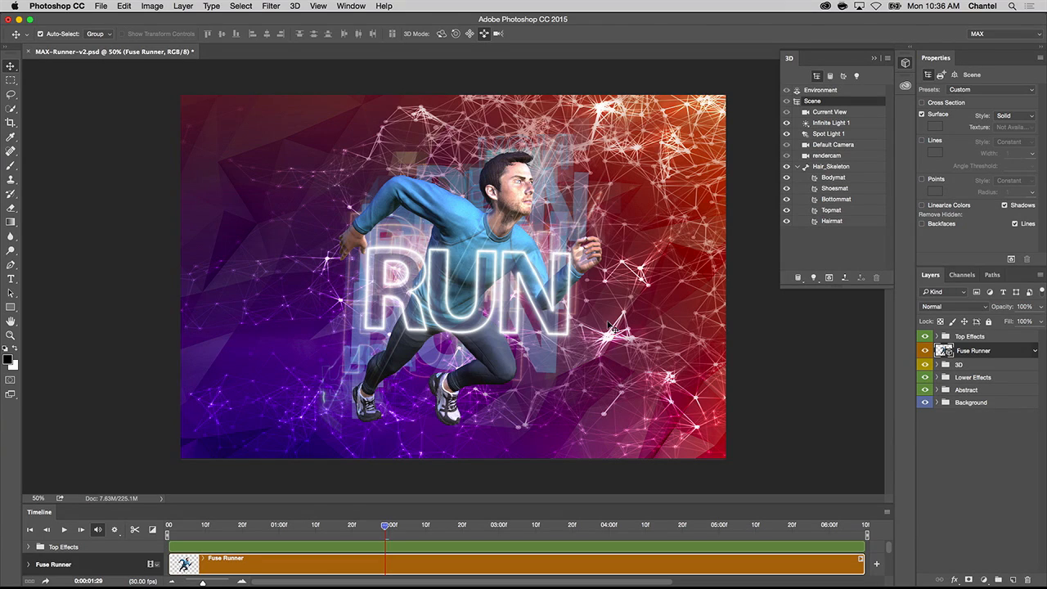
# - Redirect Infinite Light 1 so it shines on the runner from a lower angle on the right, and hide the 3D overlays
pyautogui.press('super+h')
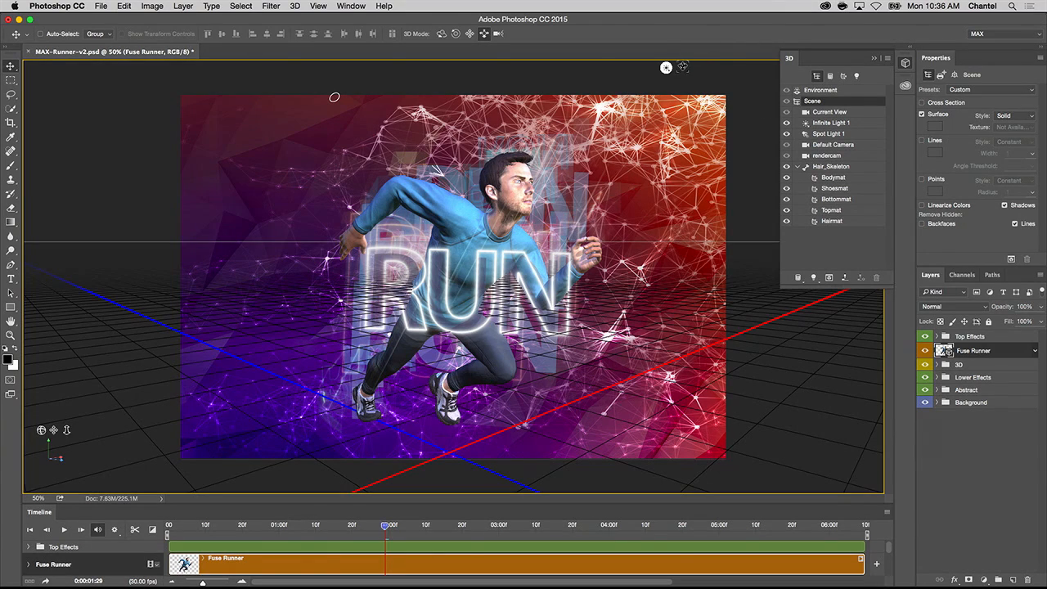
pyautogui.click(666, 68)
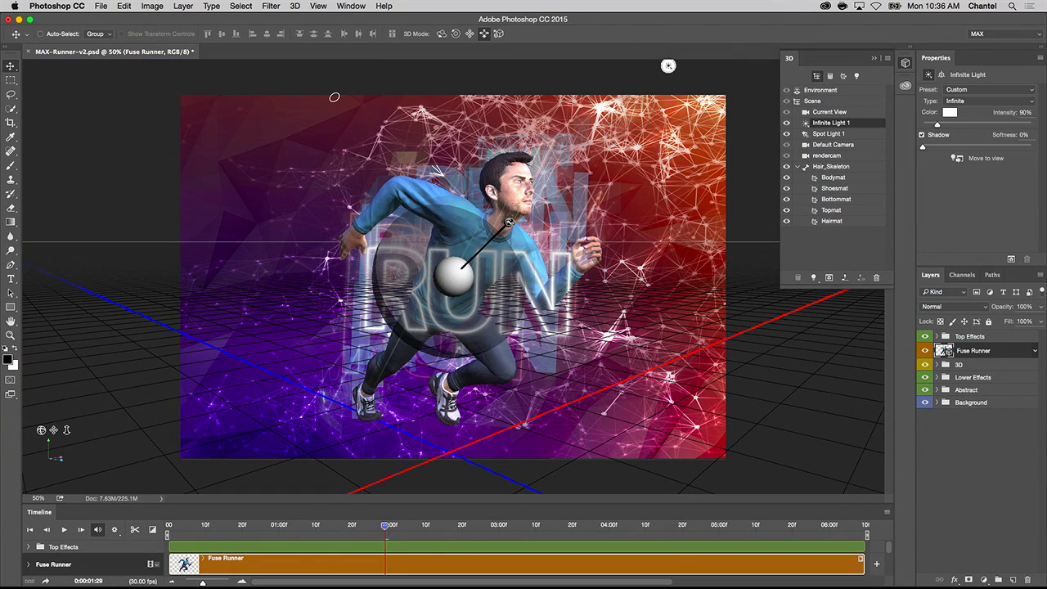
pyautogui.moveTo(508, 222)
pyautogui.mouseDown()
pyautogui.moveTo(383, 213)
pyautogui.moveTo(458, 222)
pyautogui.moveTo(491, 252)
pyautogui.moveTo(468, 304)
pyautogui.moveTo(450, 309)
pyautogui.moveTo(482, 247)
pyautogui.moveTo(446, 233)
pyautogui.moveTo(442, 266)
pyautogui.moveTo(451, 276)
pyautogui.moveTo(514, 272)
pyautogui.mouseUp()
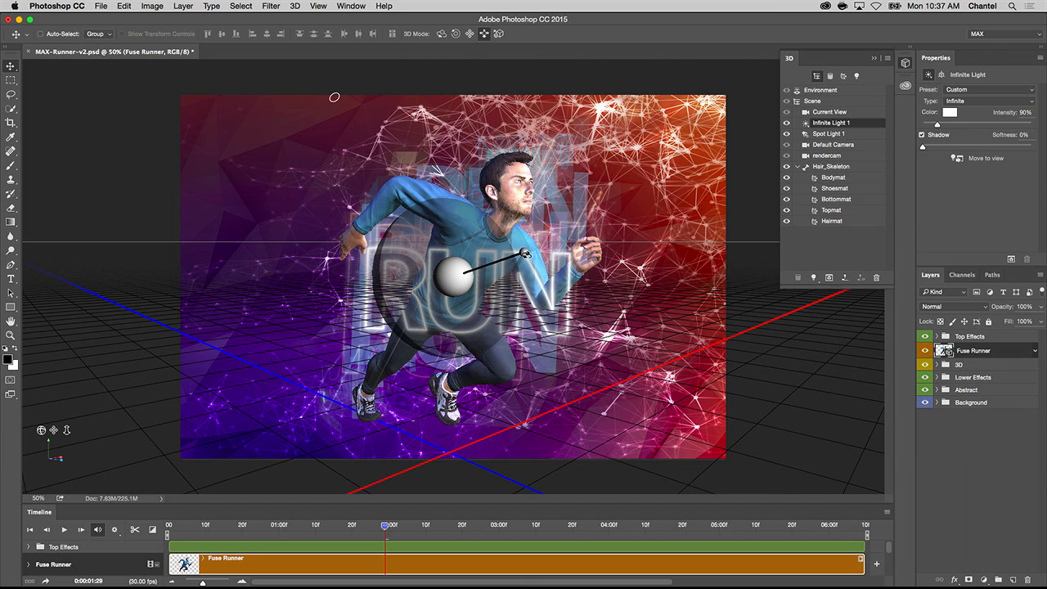
pyautogui.press('super+h')
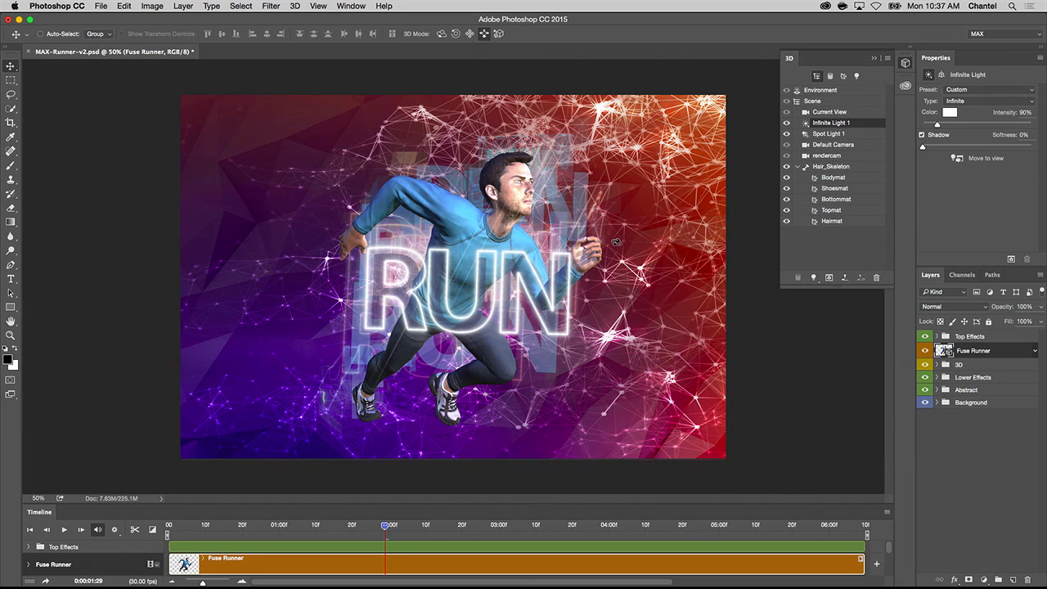
# - Review the finished composition in full-screen mode without the interface, fitted to the screen
pyautogui.press('f')
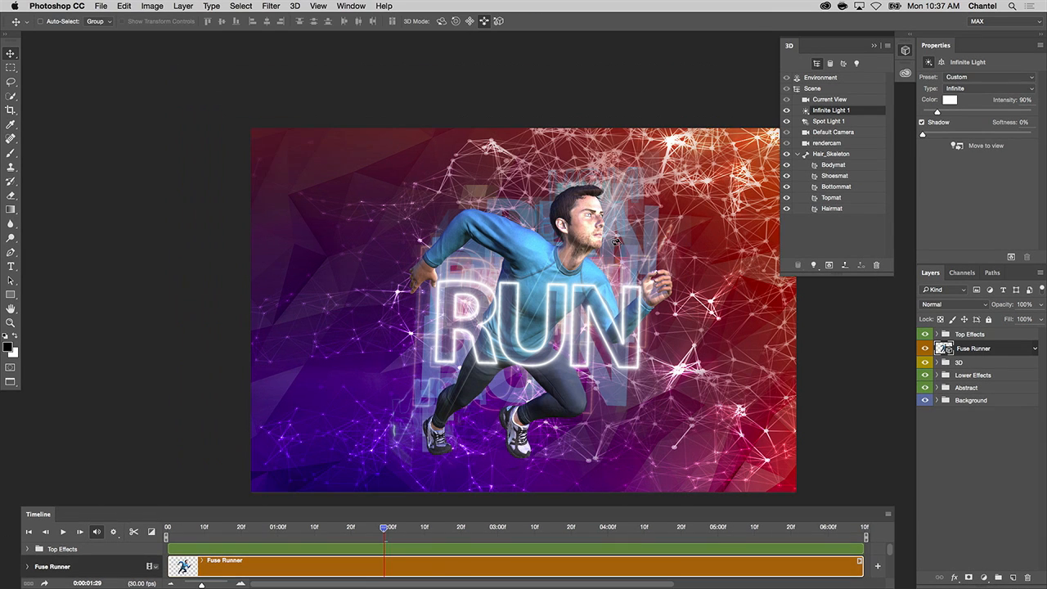
pyautogui.press('f')
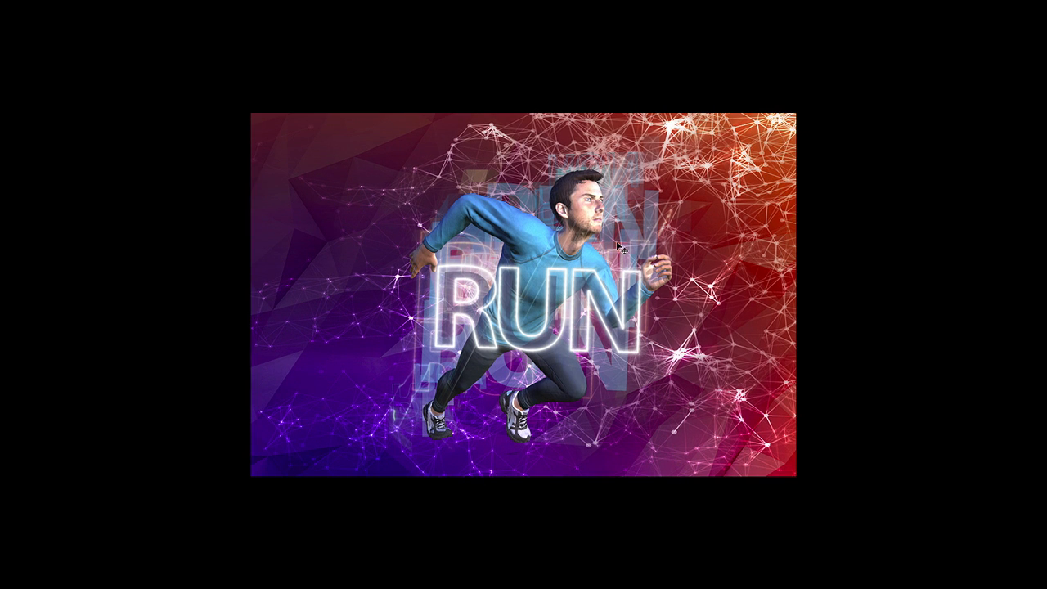
pyautogui.hotkey('ctrl', '0')
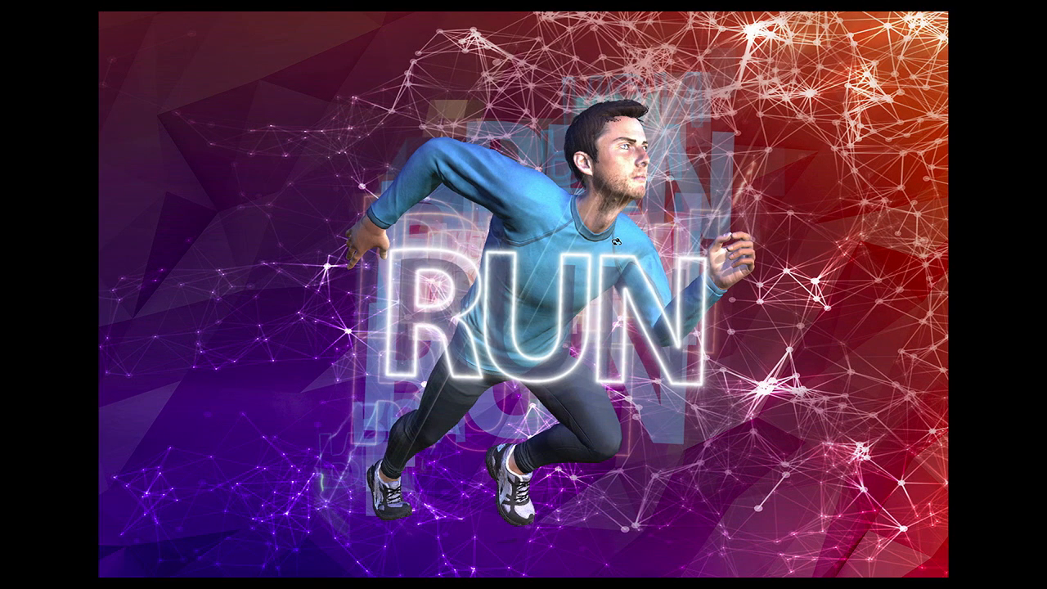